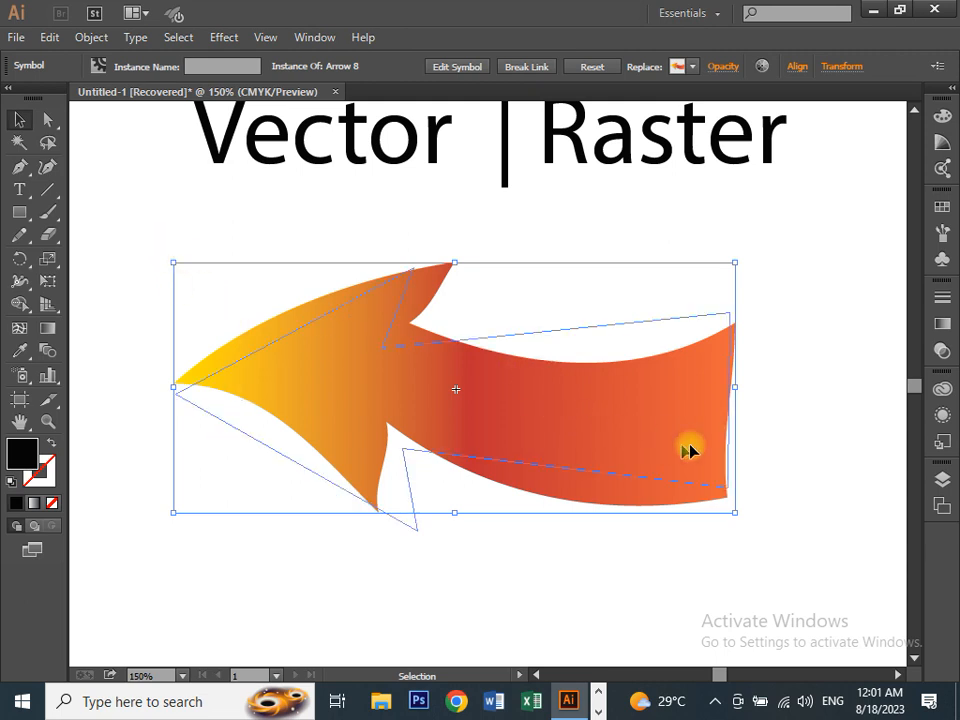
# Step: Deselect the arrow, open the Arrows symbol library and move it down over the arrow's lower edge
pyautogui.click(754, 446)
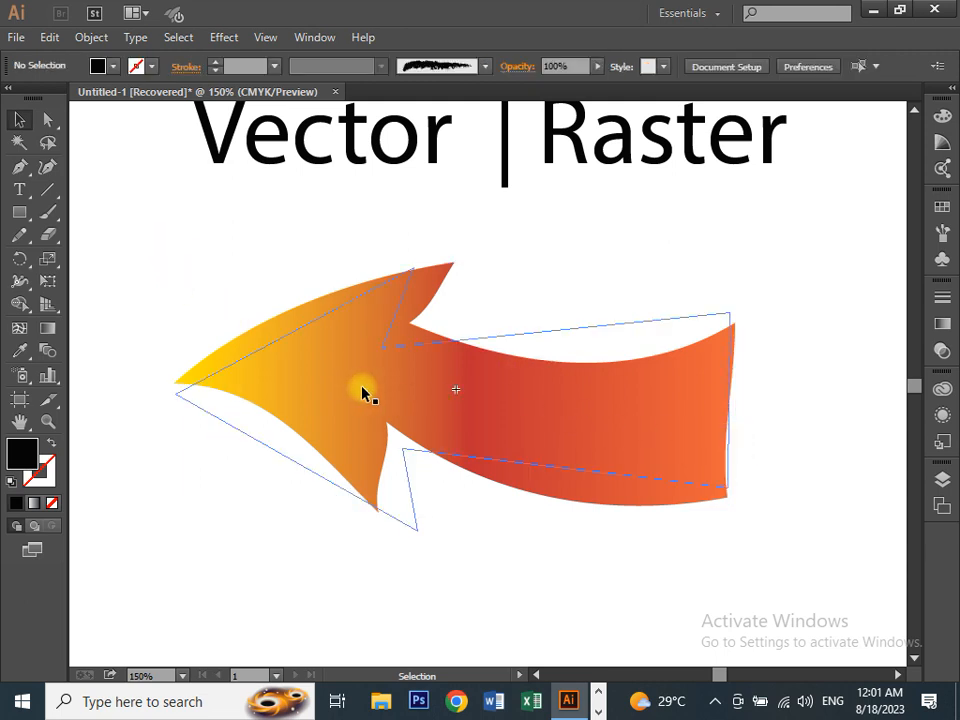
pyautogui.click(942, 264)
pyautogui.click(716, 300)
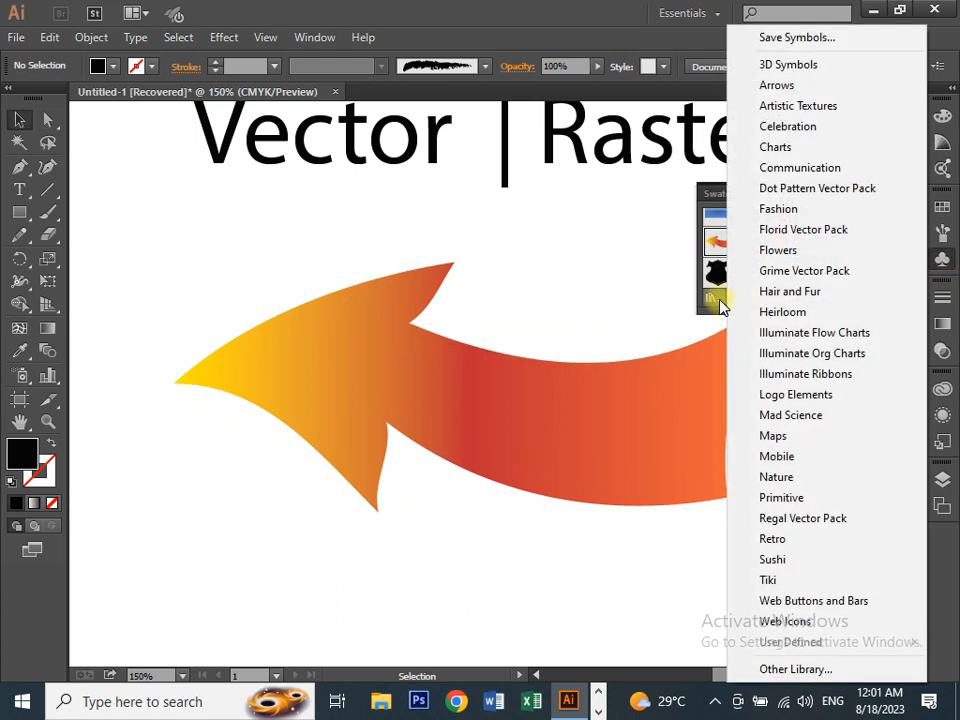
pyautogui.click(782, 90)
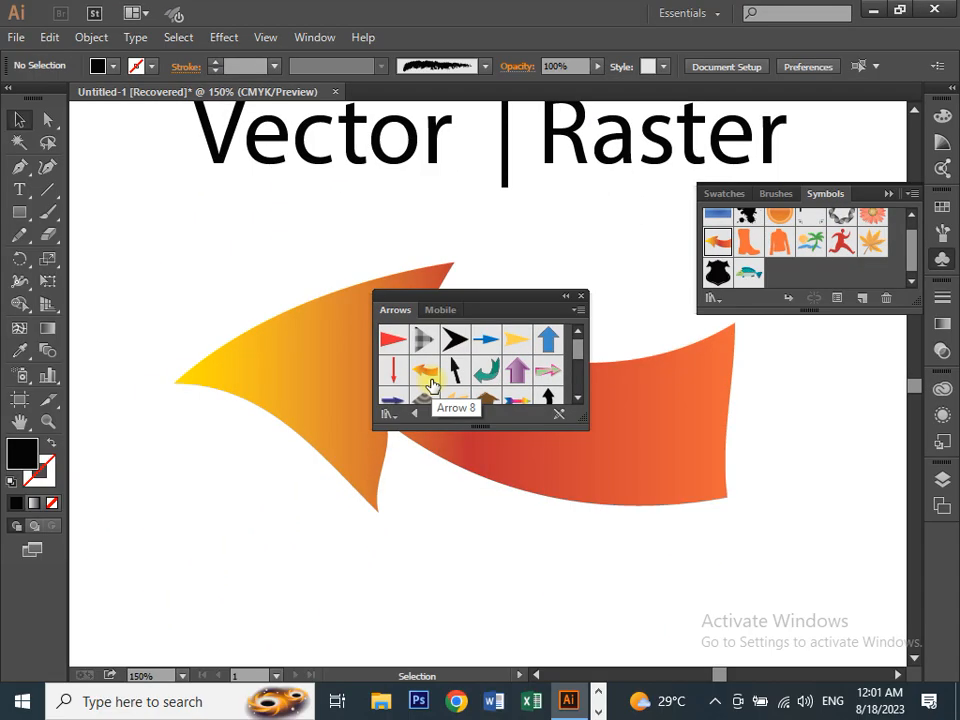
pyautogui.moveTo(475, 296); pyautogui.dragTo(319, 475)
# Step: Nudge the arrow symbol slightly down and to the left, and move the Arrows library clear below it
pyautogui.moveTo(414, 388); pyautogui.dragTo(403, 392)
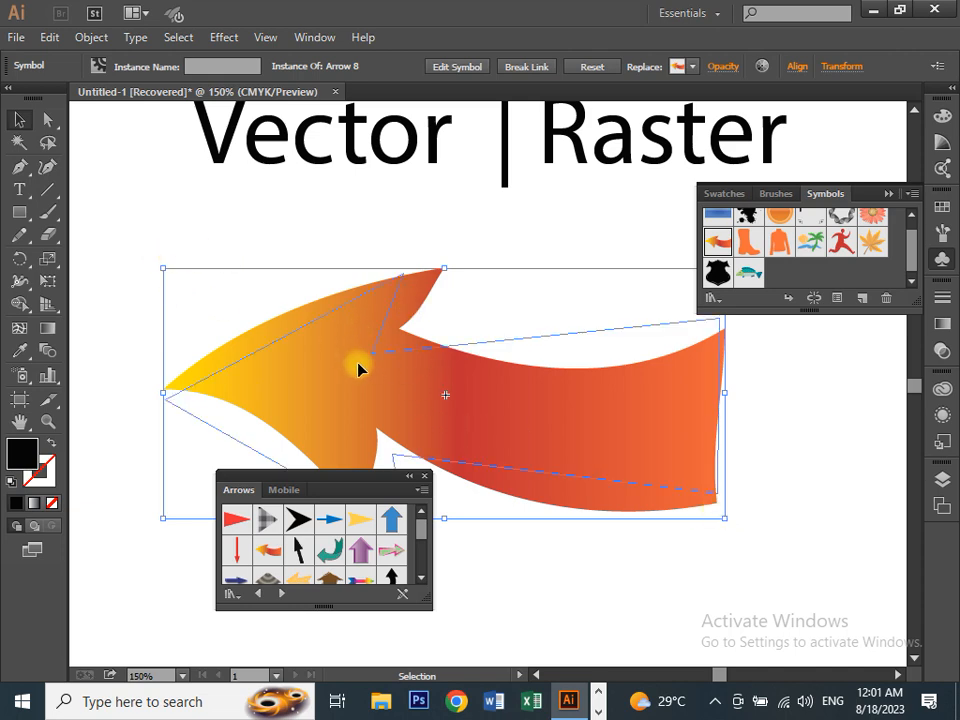
pyautogui.click(249, 266)
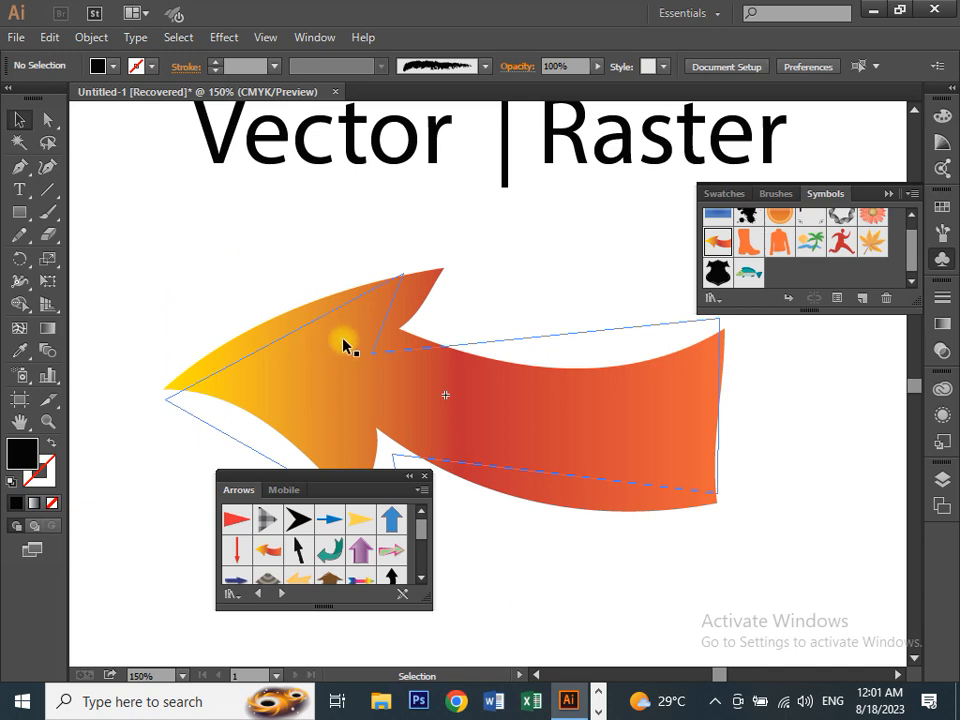
pyautogui.moveTo(300, 488); pyautogui.dragTo(225, 559)
pyautogui.moveTo(379, 347); pyautogui.dragTo(375, 356)
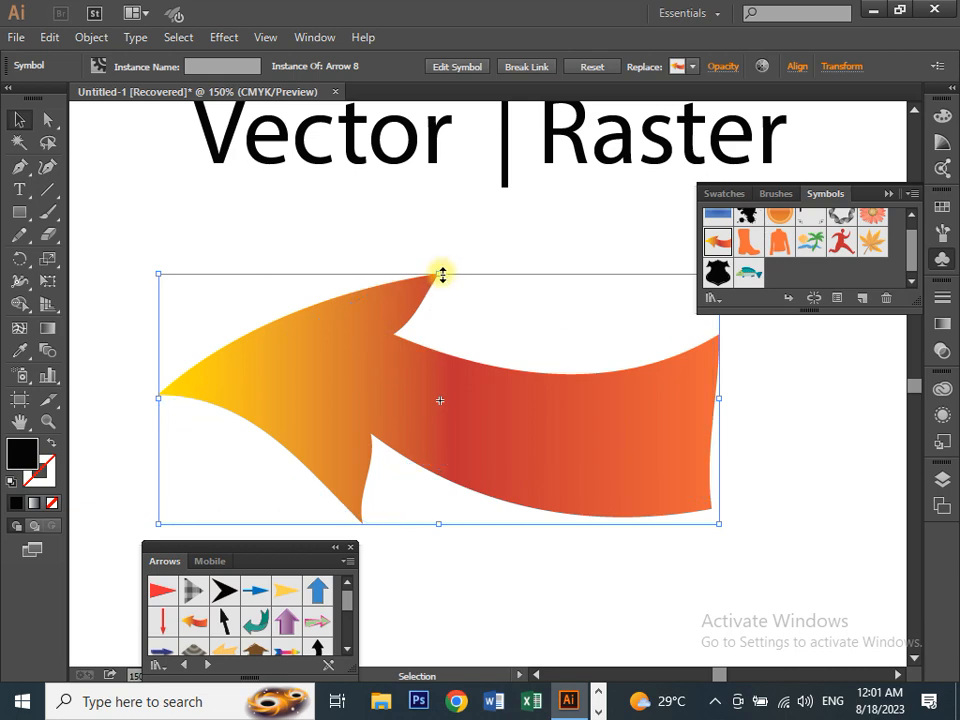
# Step: Draw a black rectangle without a stroke in the empty artboard area below the arrow
pyautogui.press('space')
pyautogui.moveTo(699, 474); pyautogui.dragTo(338, 260)
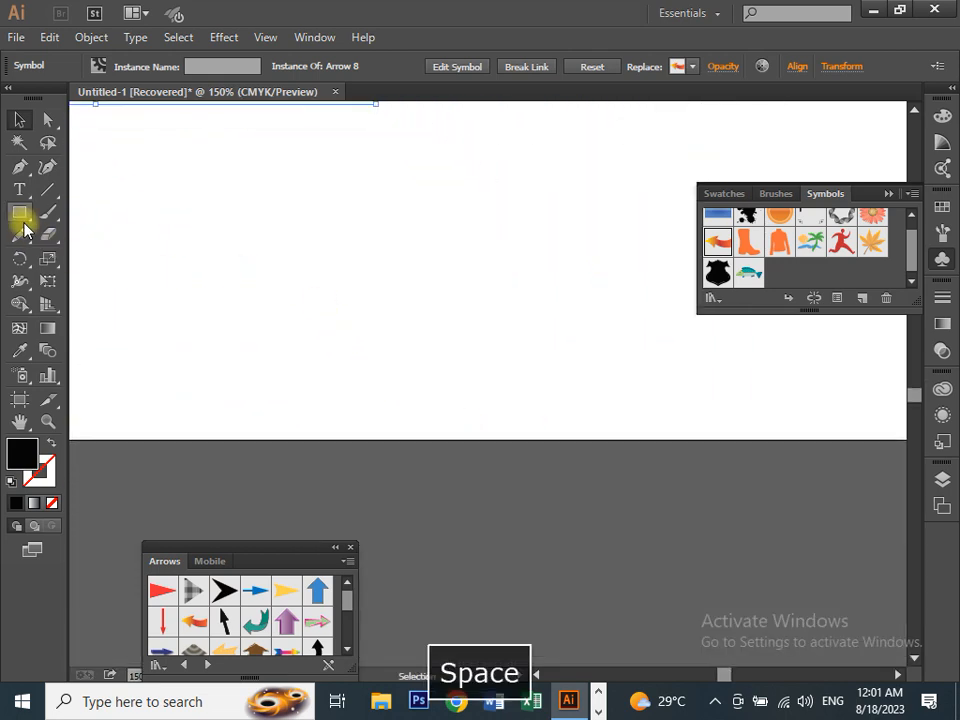
pyautogui.click(18, 213)
pyautogui.moveTo(249, 179); pyautogui.dragTo(391, 298)
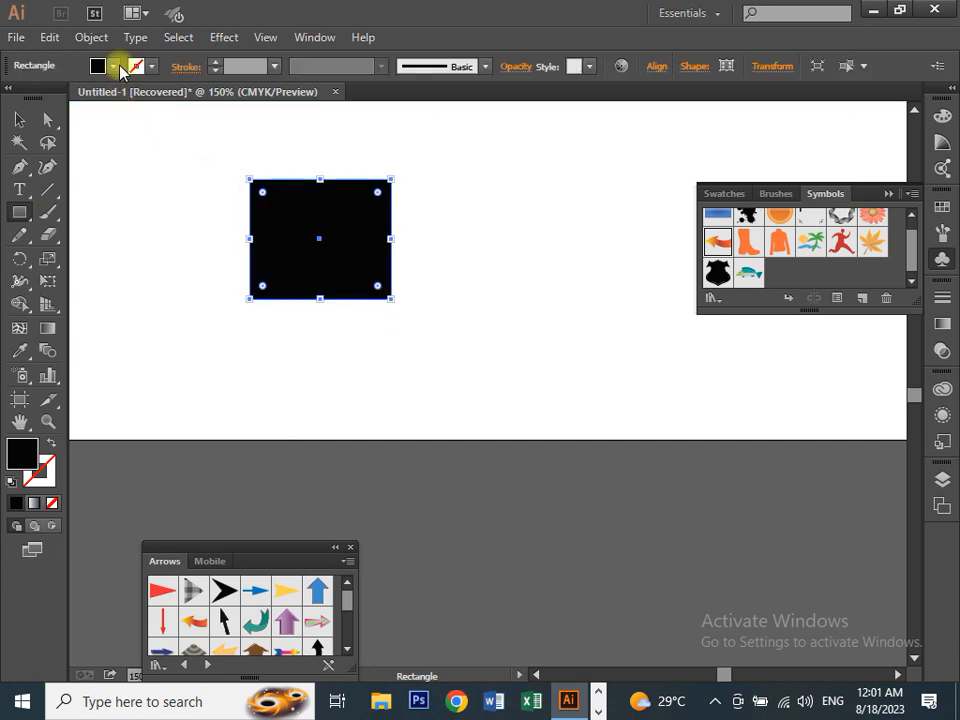
# Step: Place the Maple Leaf symbol beside the black rectangle and delete the rectangle
pyautogui.moveTo(865, 256); pyautogui.dragTo(512, 222)
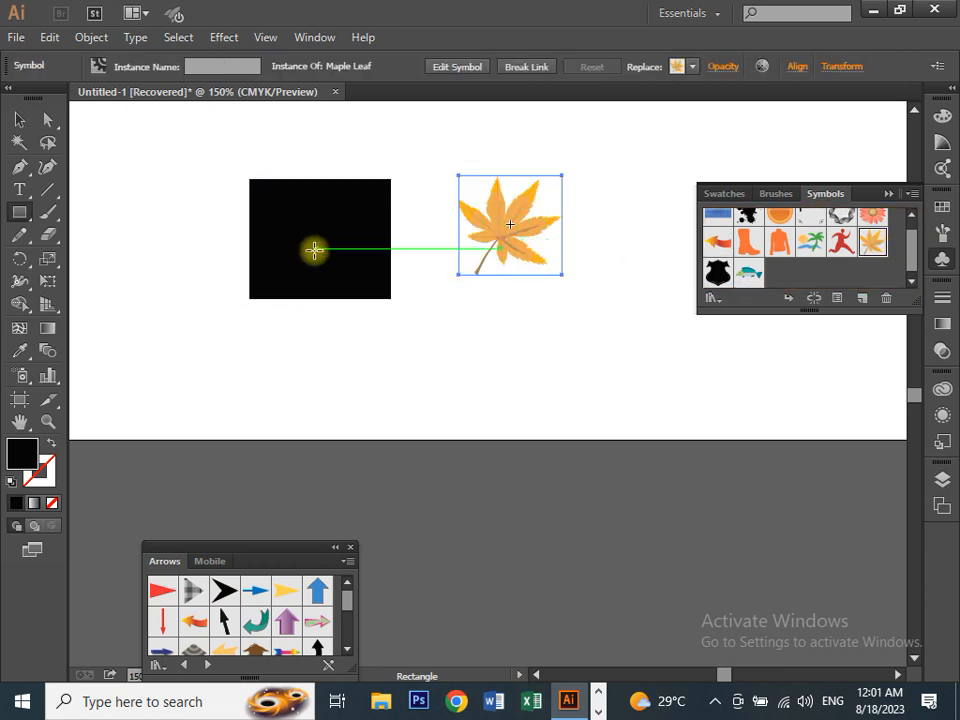
pyautogui.click(19, 119)
pyautogui.moveTo(234, 184); pyautogui.dragTo(358, 283)
pyautogui.press('Delete')
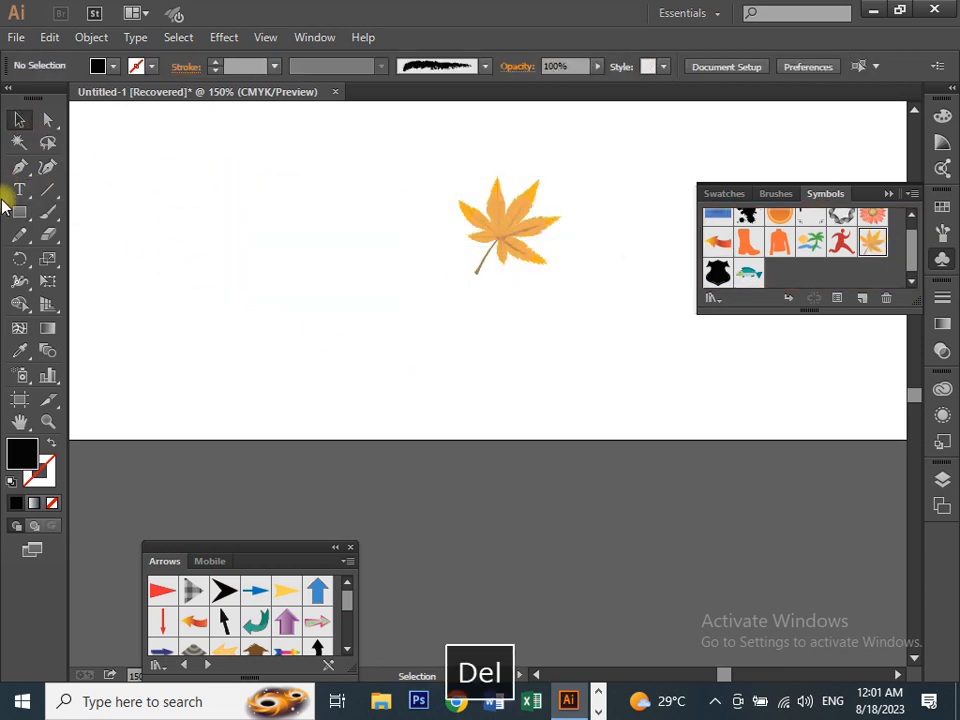
# Step: Draw a black rectangle that completely covers the maple leaf
pyautogui.click(19, 211)
pyautogui.moveTo(411, 146); pyautogui.dragTo(589, 285)
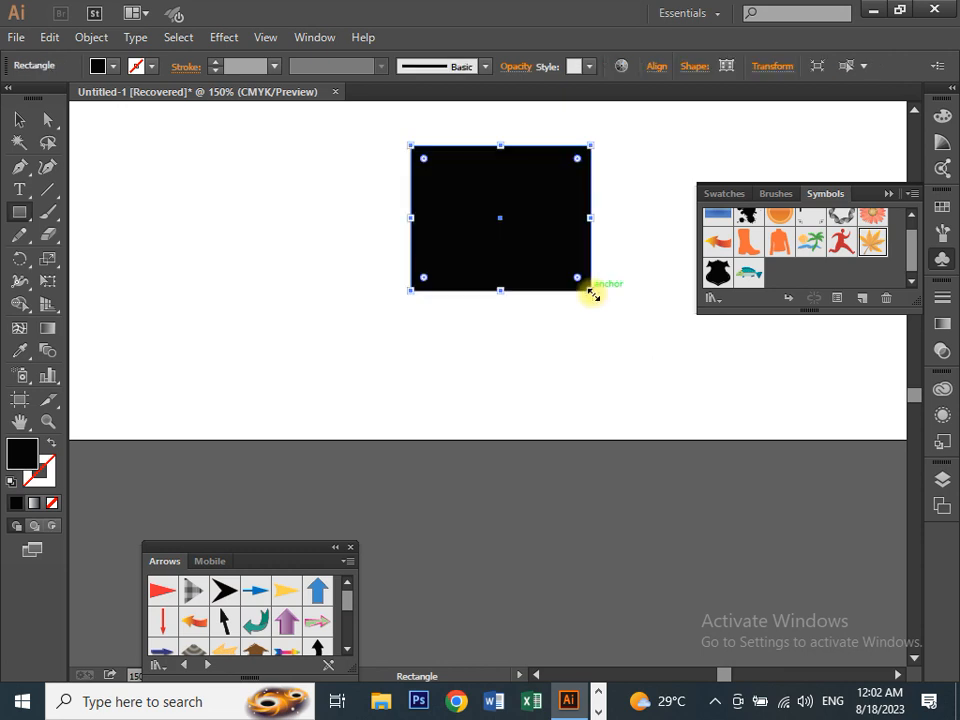
pyautogui.hotkey('ctrl', '=')
pyautogui.press('space')
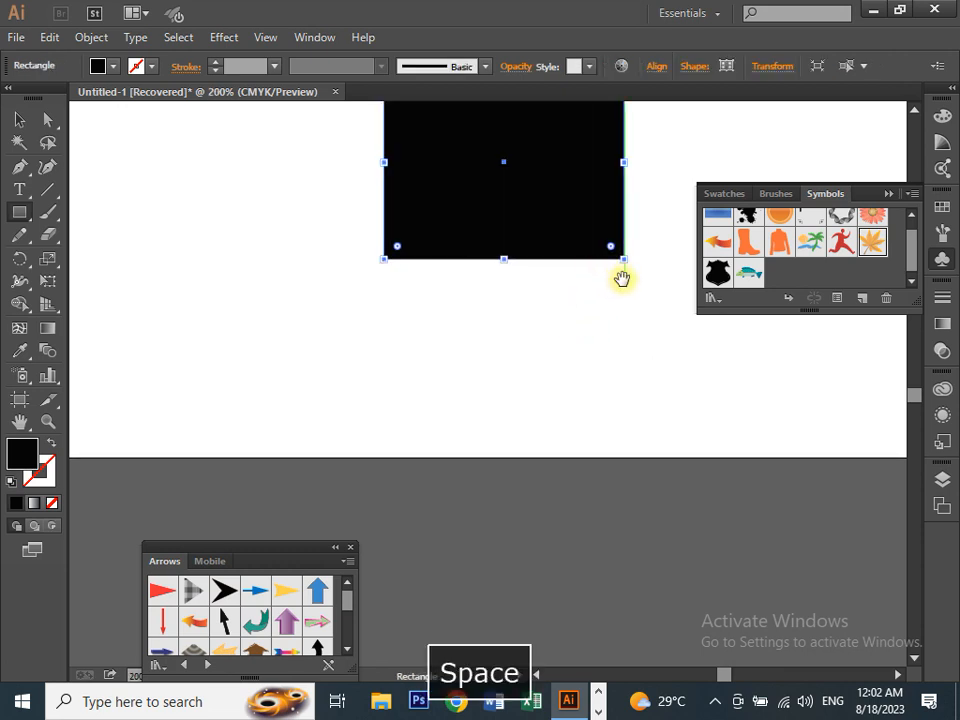
pyautogui.moveTo(621, 279); pyautogui.dragTo(594, 354)
pyautogui.hotkey('ctrl', '=')
pyautogui.scroll(3, 589, 313)
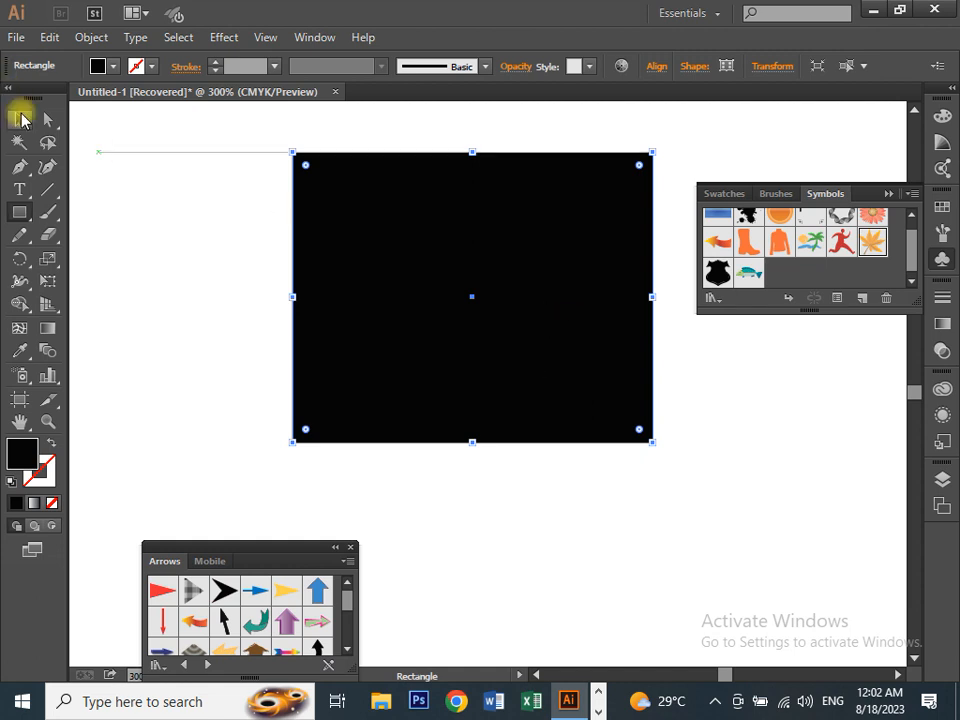
# Step: Move the black rectangle off the maple leaf and back over it several times, finishing with the leaf fully covered
pyautogui.click(19, 118)
pyautogui.moveTo(504, 255); pyautogui.dragTo(241, 260)
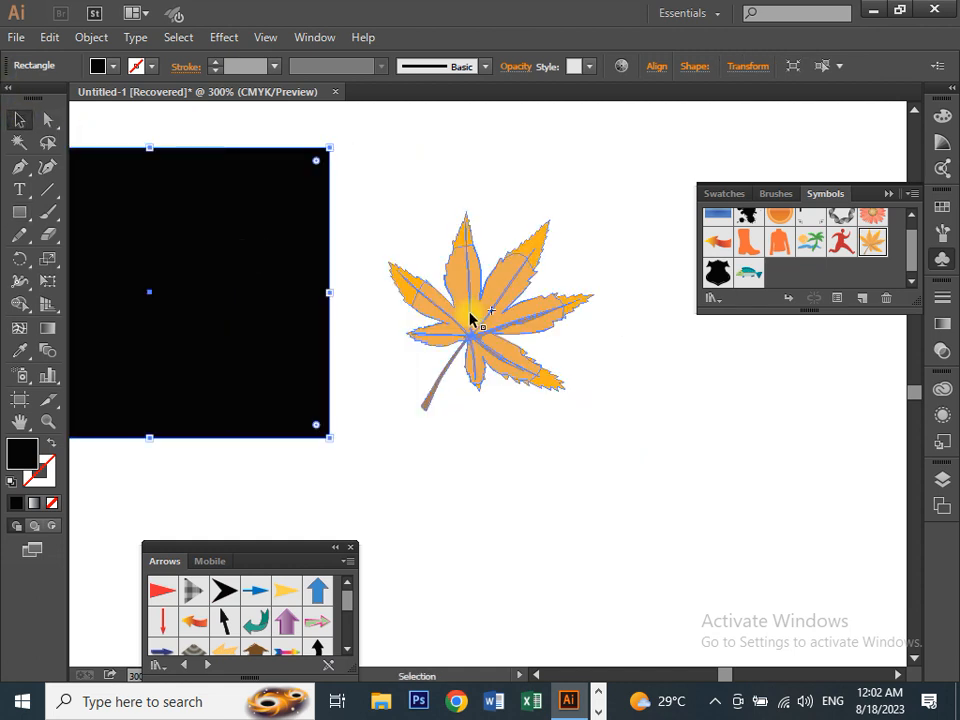
pyautogui.moveTo(306, 298); pyautogui.dragTo(540, 328)
pyautogui.moveTo(424, 274); pyautogui.dragTo(221, 274)
pyautogui.moveTo(320, 305); pyautogui.dragTo(515, 304)
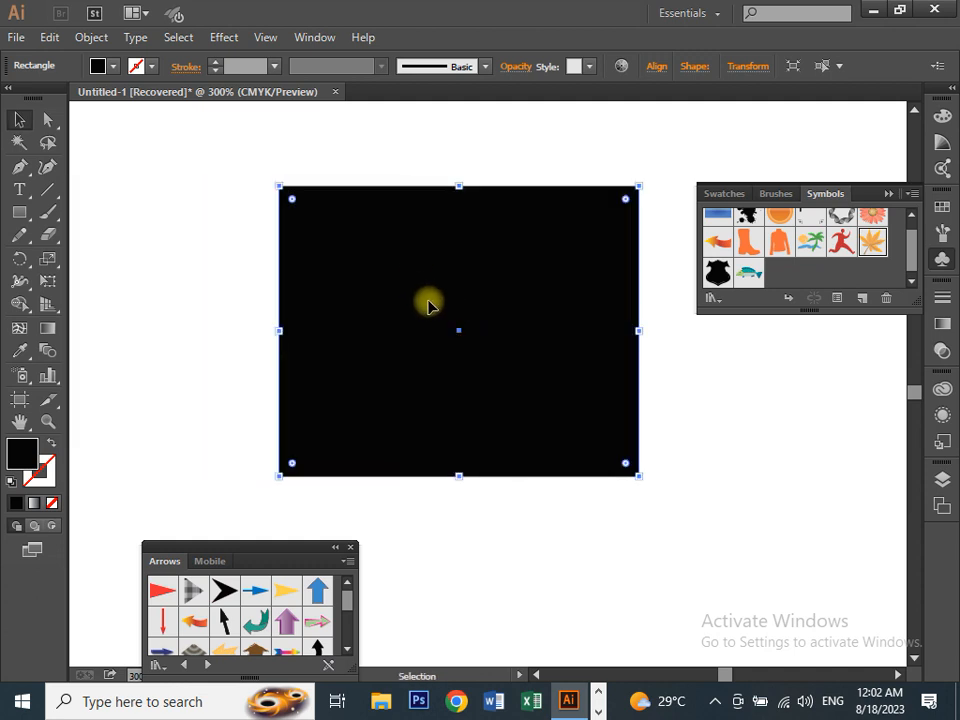
pyautogui.moveTo(433, 285); pyautogui.dragTo(555, 365)
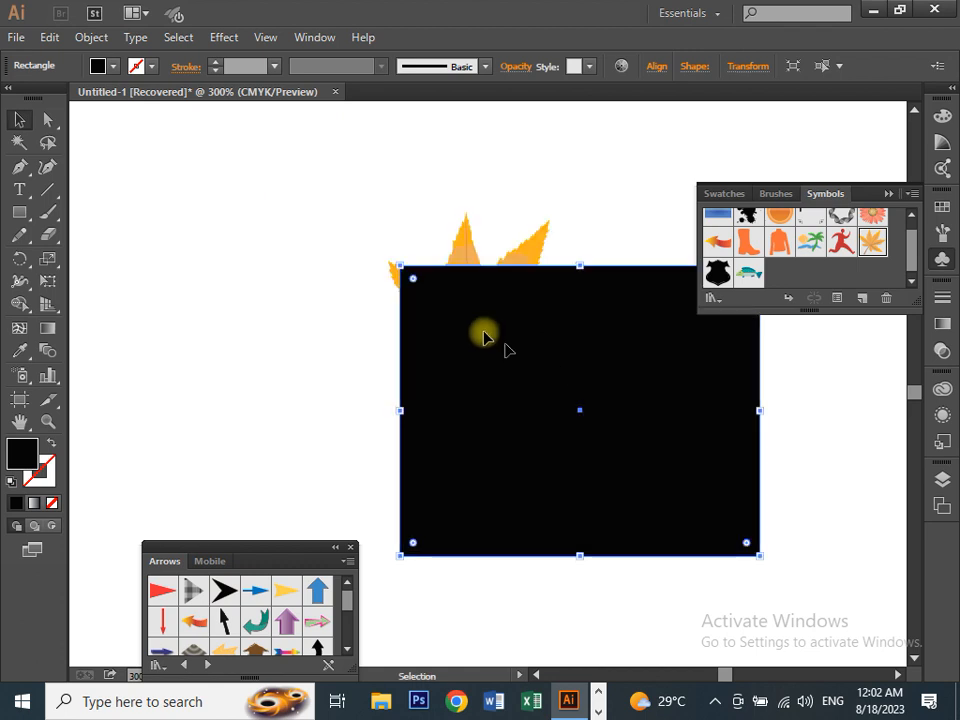
pyautogui.moveTo(605, 388); pyautogui.dragTo(500, 266)
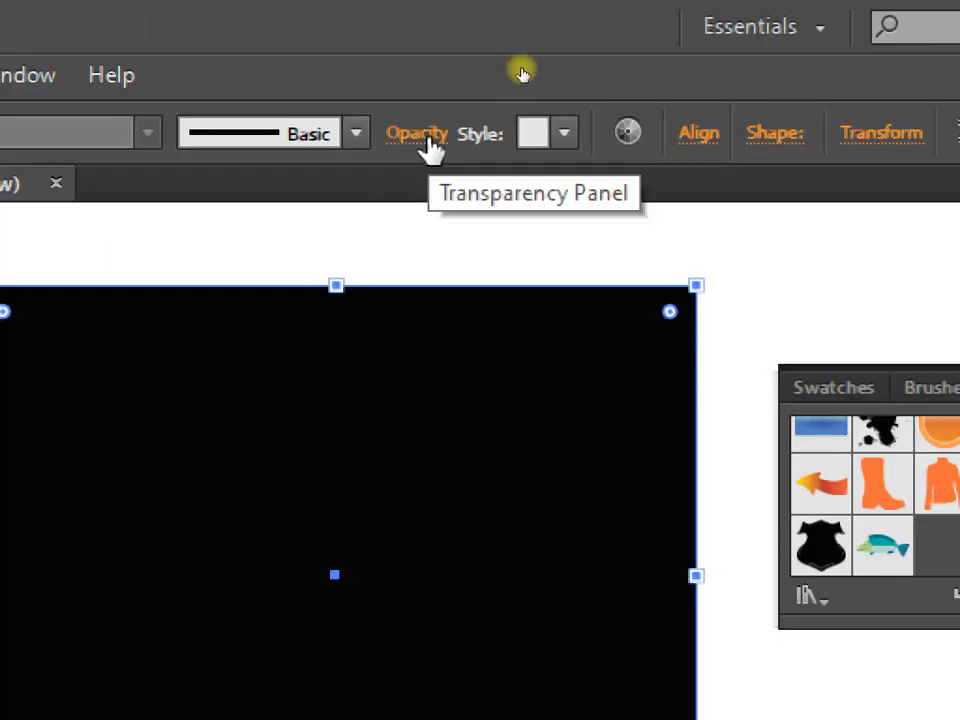
# Step: Lower the black rectangle's opacity in stages to 86%, 42% and 0%, and restore it to 100%
pyautogui.click(430, 147)
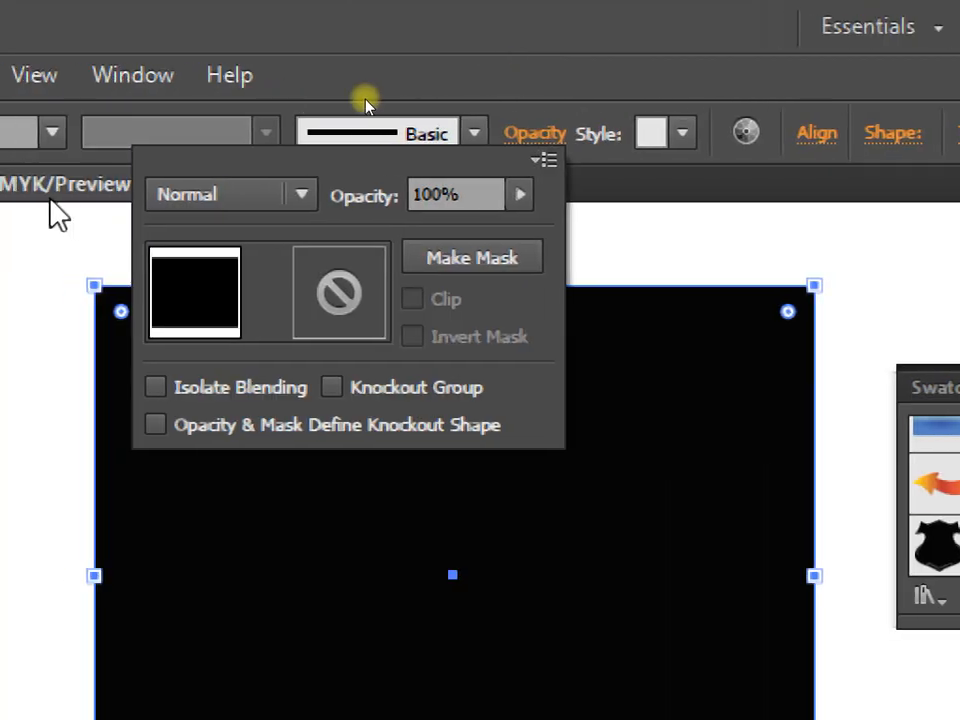
pyautogui.moveTo(523, 193); pyautogui.dragTo(506, 229)
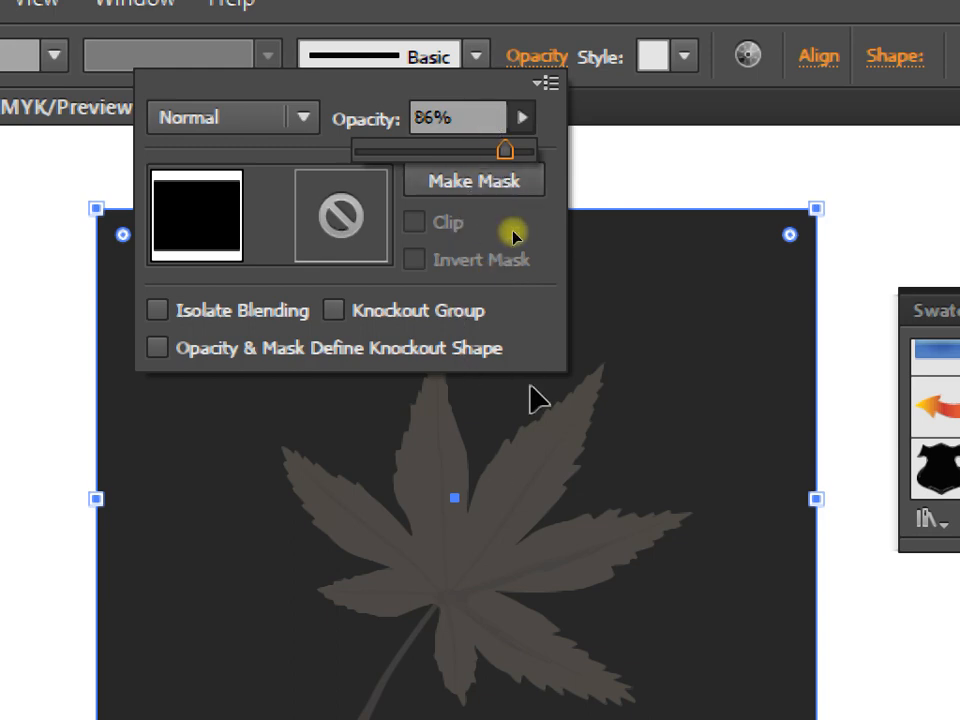
pyautogui.moveTo(480, 148); pyautogui.dragTo(434, 163)
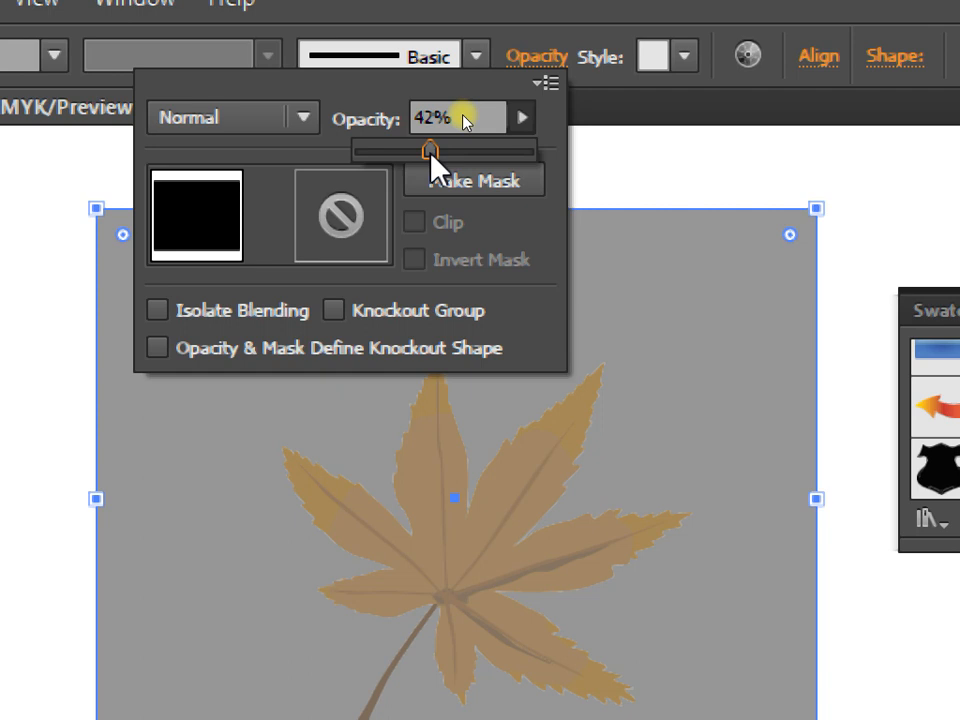
pyautogui.moveTo(430, 152); pyautogui.dragTo(354, 160)
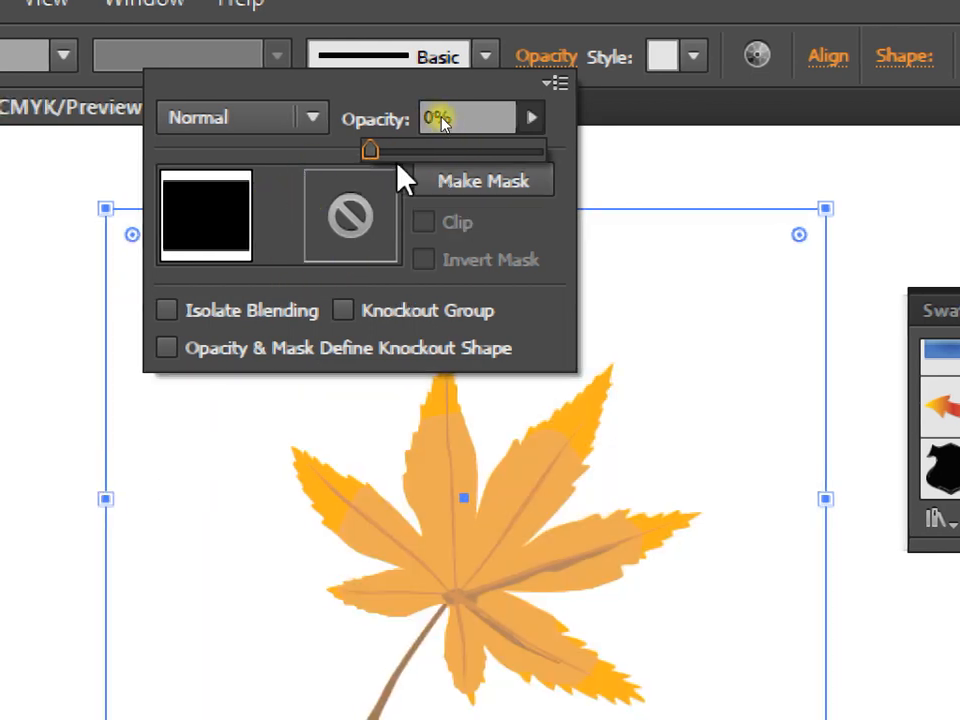
pyautogui.moveTo(397, 152); pyautogui.dragTo(546, 163)
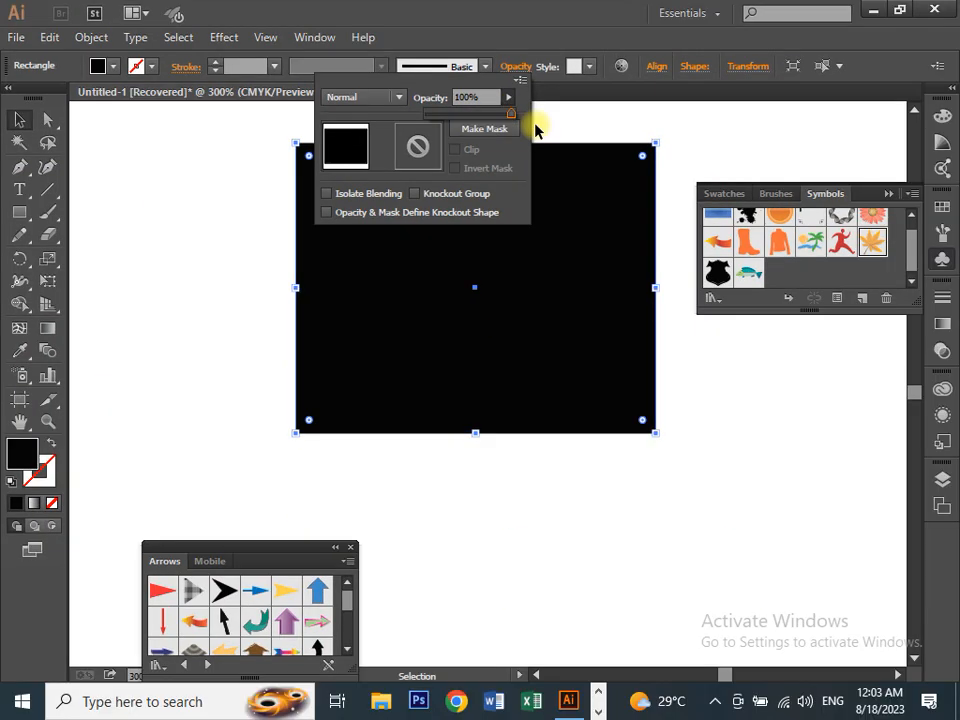
pyautogui.click(265, 183)
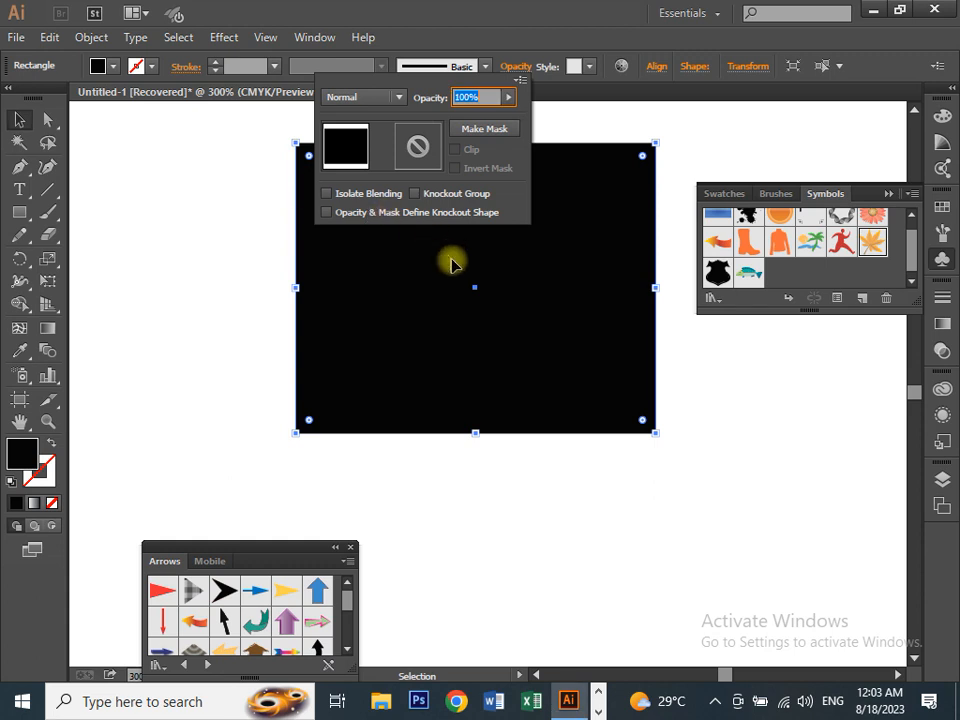
pyautogui.click(776, 521)
# Step: Select the large arrow symbol and set its opacity to 44%
pyautogui.scroll(5, 253, 195)
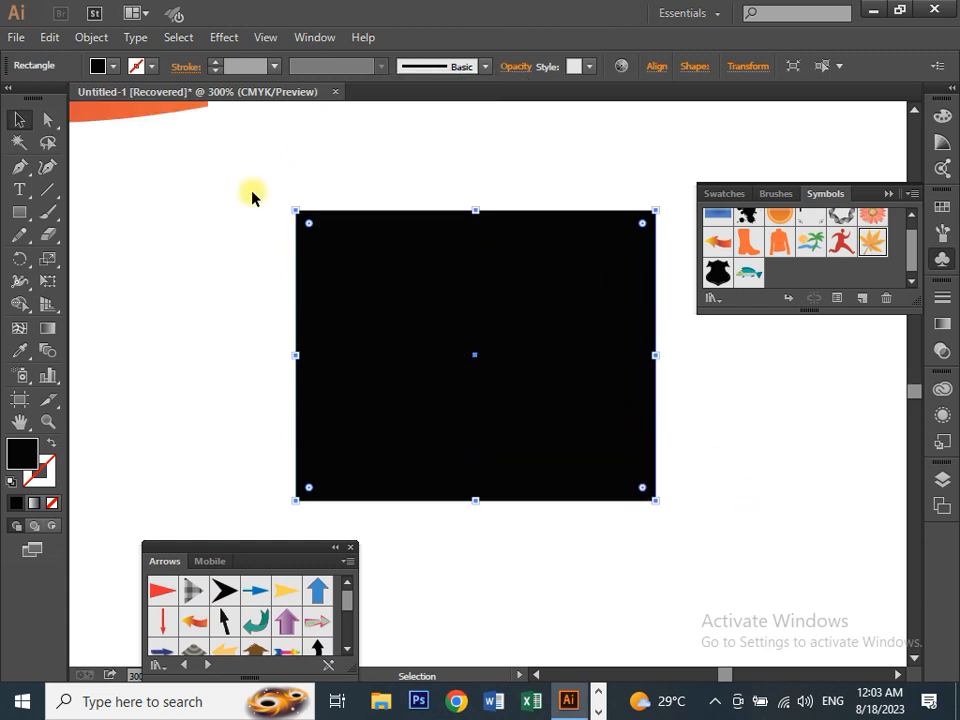
pyautogui.moveTo(306, 246); pyautogui.dragTo(940, 505)
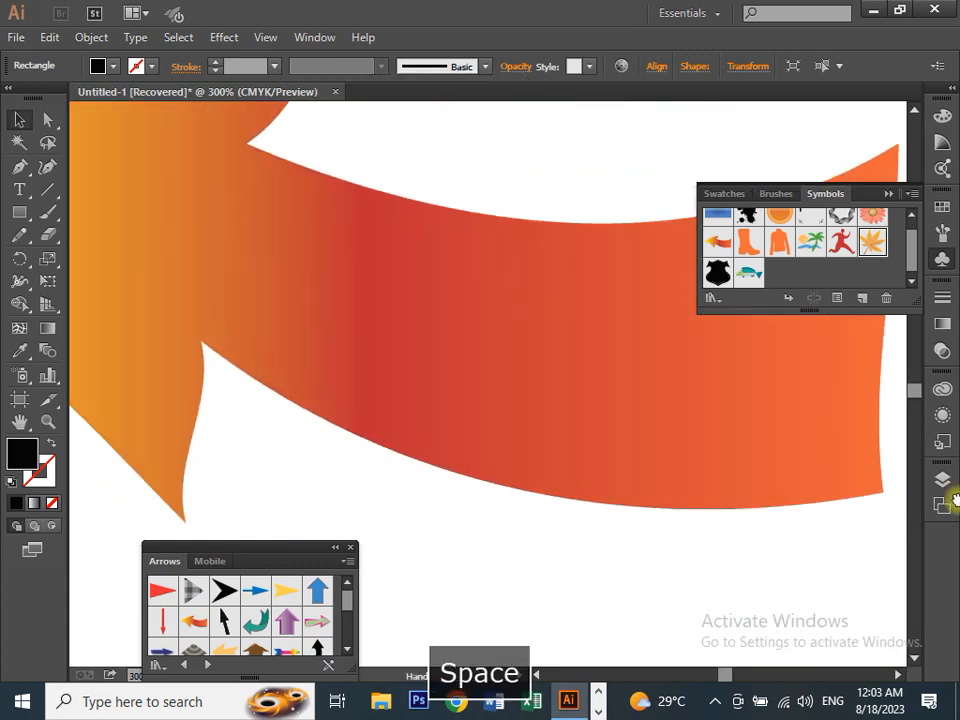
pyautogui.click(521, 379)
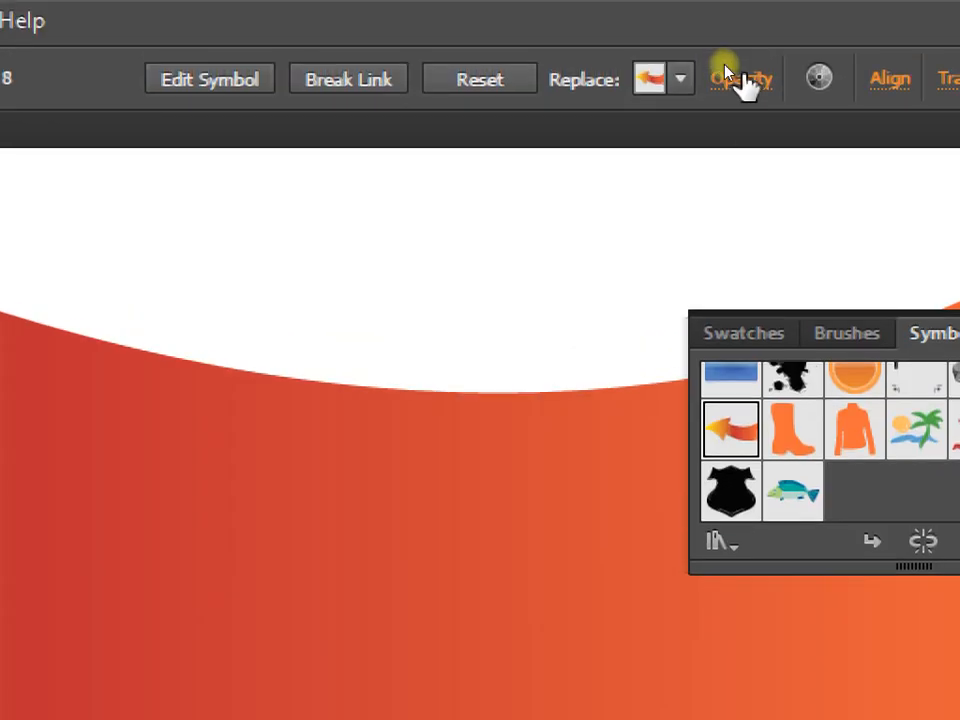
pyautogui.click(740, 82)
pyautogui.click(726, 140)
pyautogui.moveTo(683, 174); pyautogui.dragTo(641, 170)
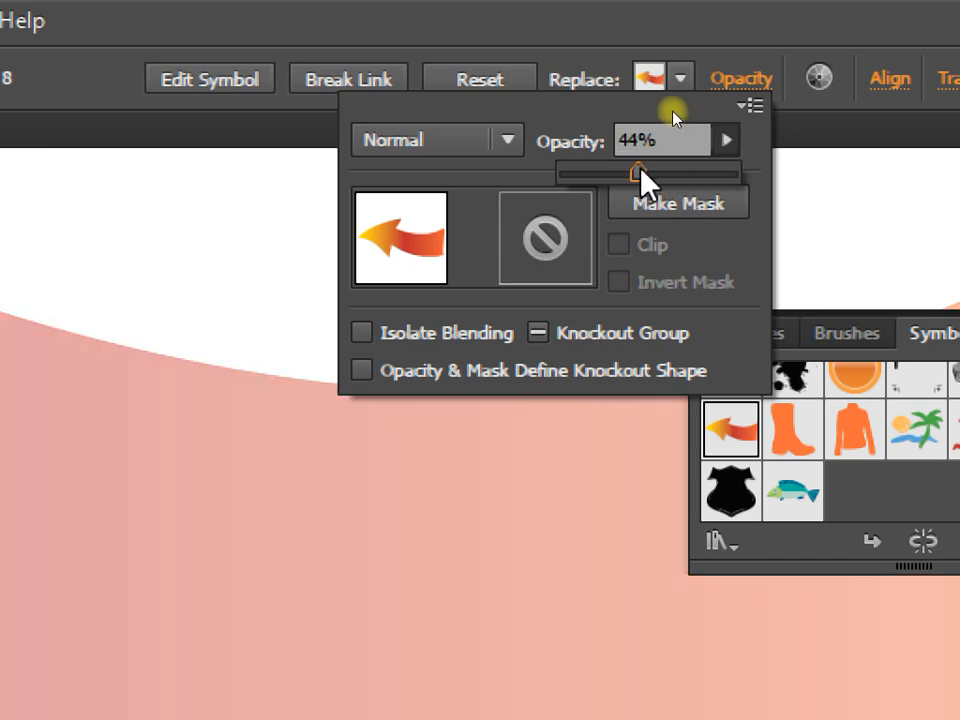
# Step: Lower the arrow symbol's opacity to 34%
pyautogui.press('space')
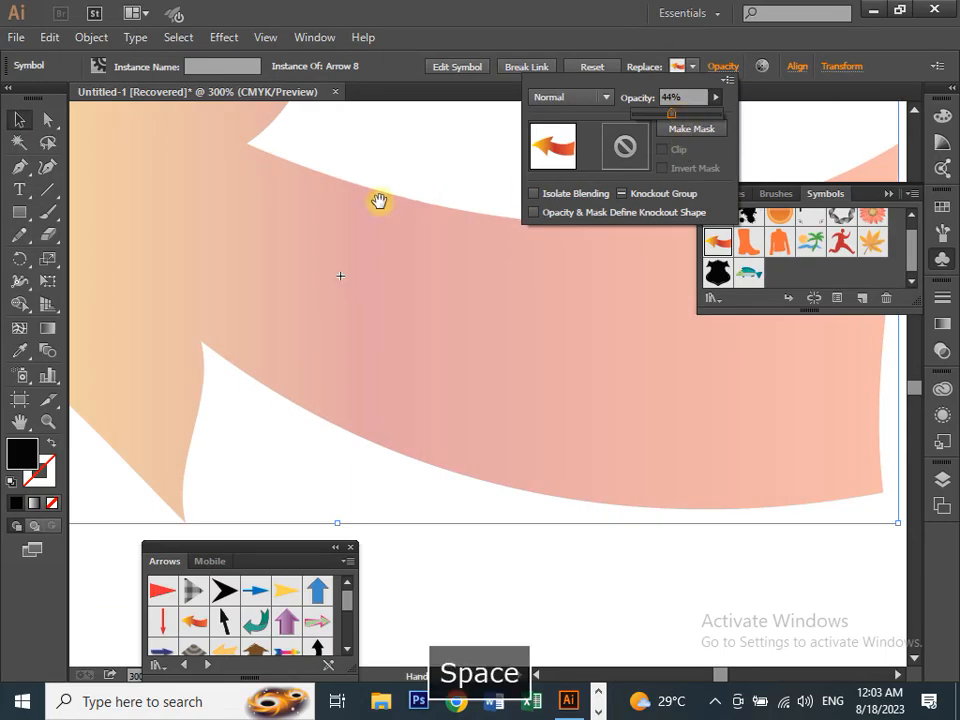
pyautogui.hotkey('ctrl', '-')
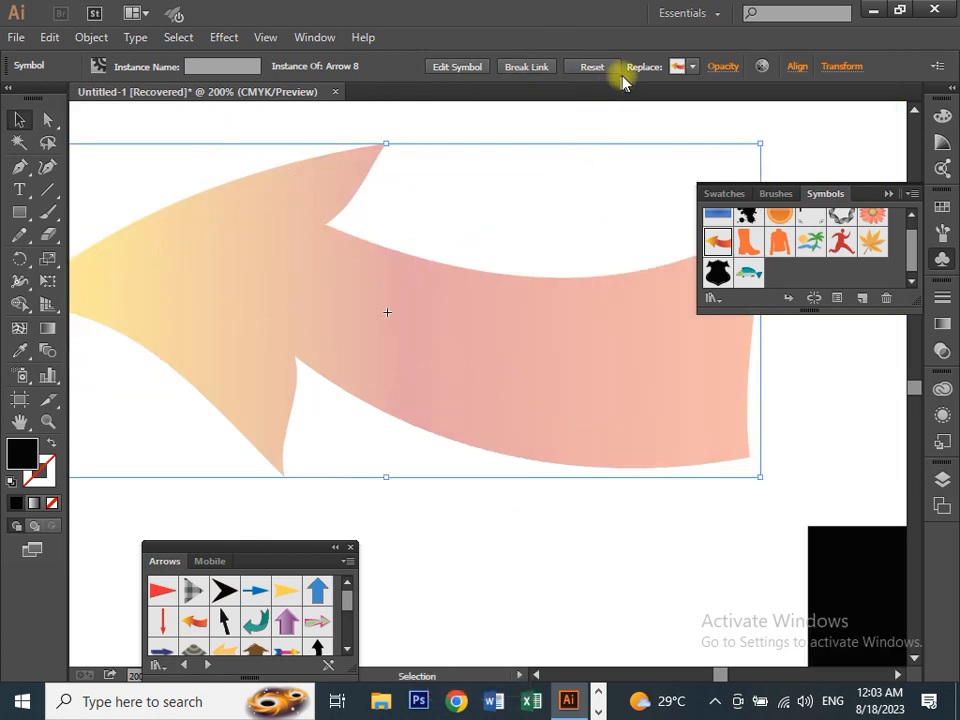
pyautogui.click(688, 68)
pyautogui.click(689, 68)
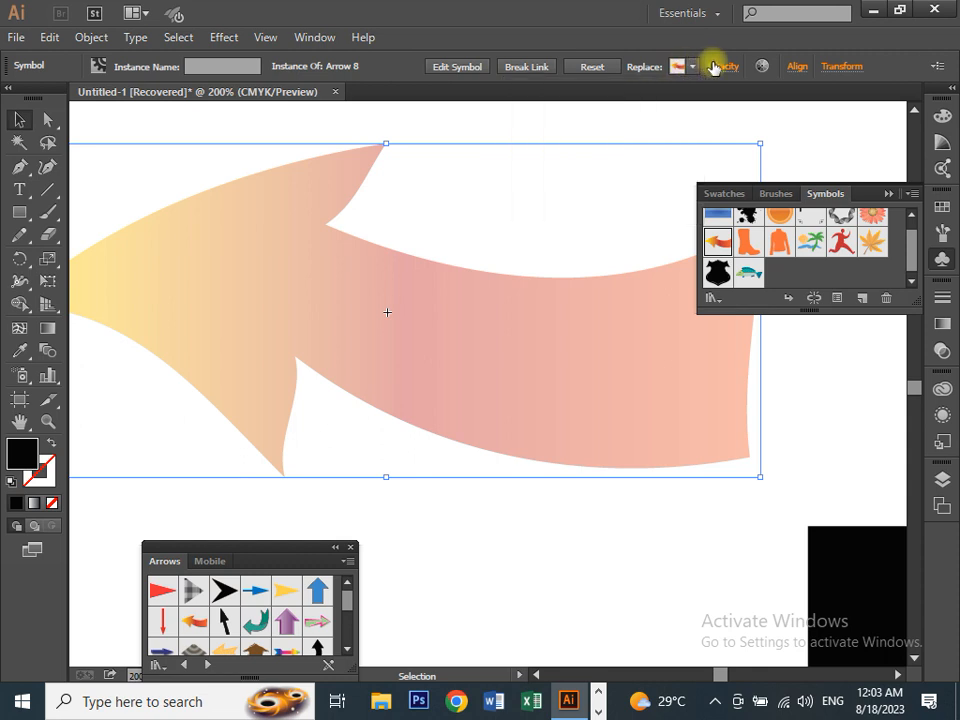
pyautogui.click(721, 74)
pyautogui.moveTo(712, 100); pyautogui.dragTo(664, 117)
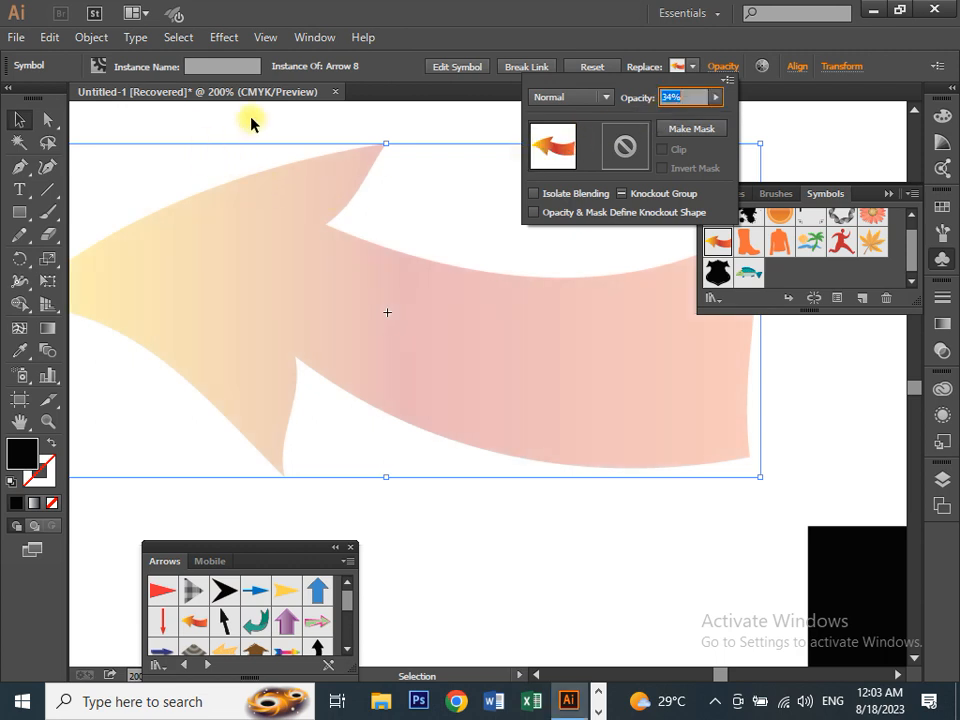
pyautogui.press('space')
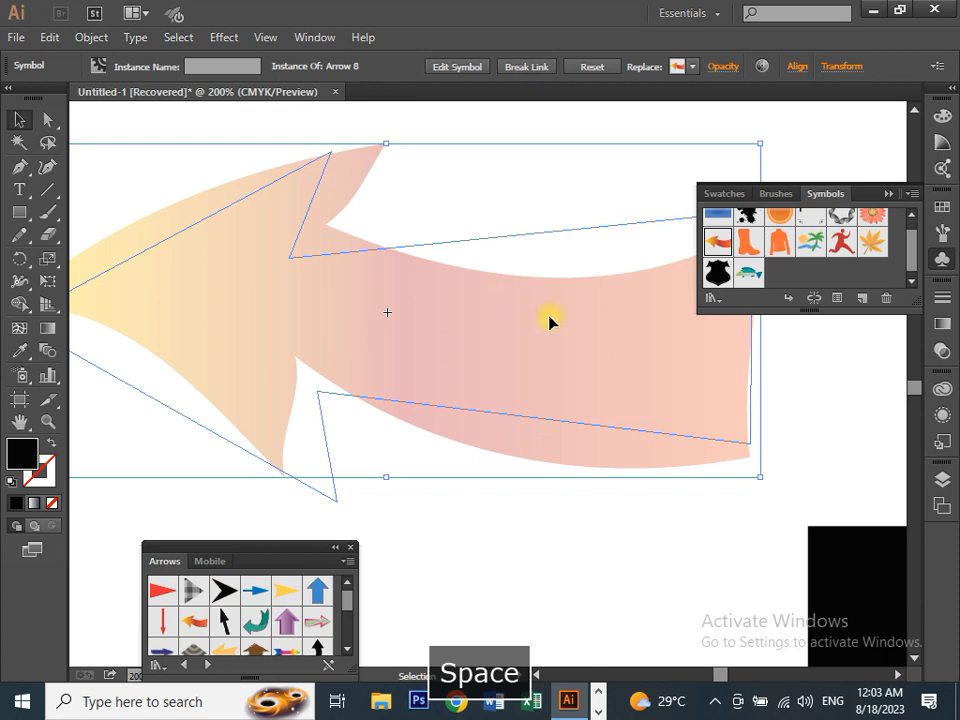
# Step: Collapse the Symbols panel and close the Arrows symbol library to leave the whole arrow unobstructed
pyautogui.click(942, 260)
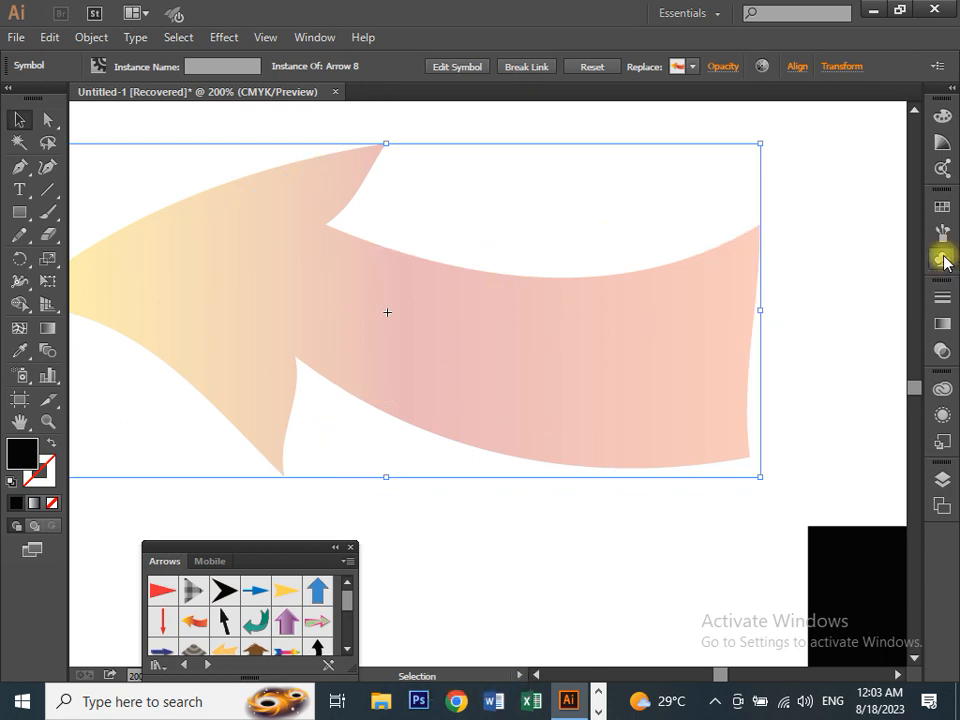
pyautogui.press('space')
pyautogui.moveTo(382, 278); pyautogui.dragTo(516, 309)
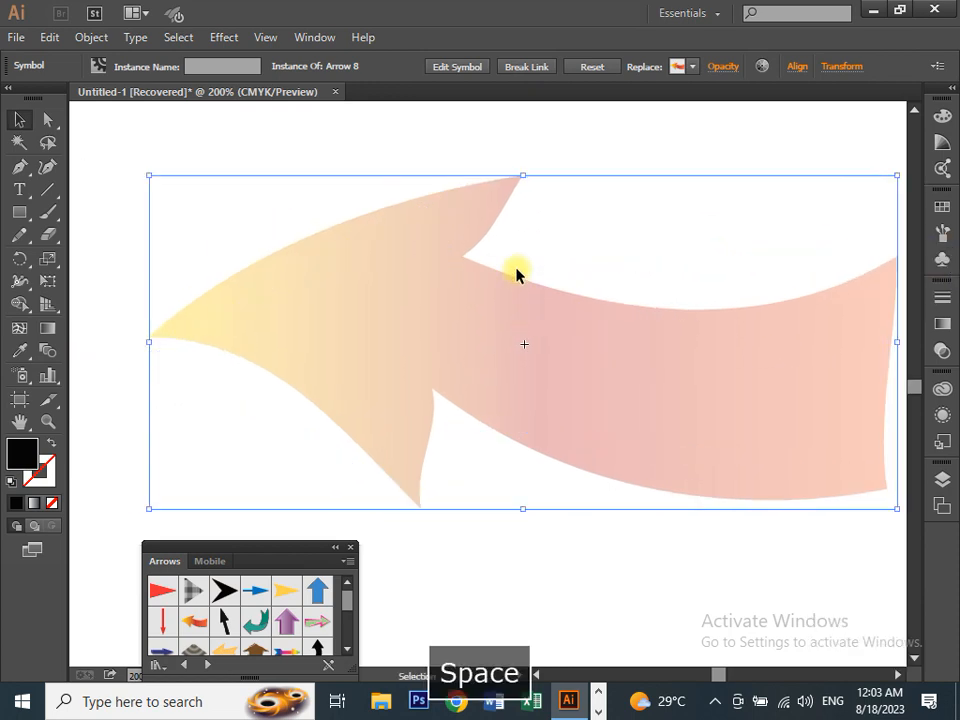
pyautogui.click(352, 550)
pyautogui.scroll(3, 429, 253)
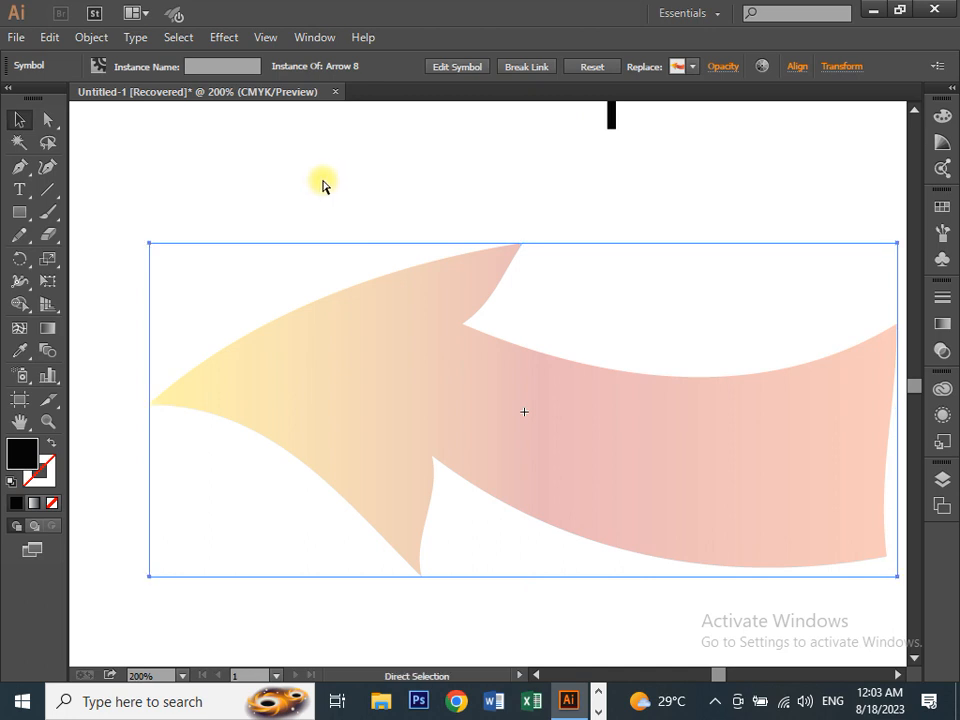
# Step: Lock the selected arrow symbol in place and test the lock by trying to move the arrow from several points
pyautogui.hotkey('ctrl', '2')
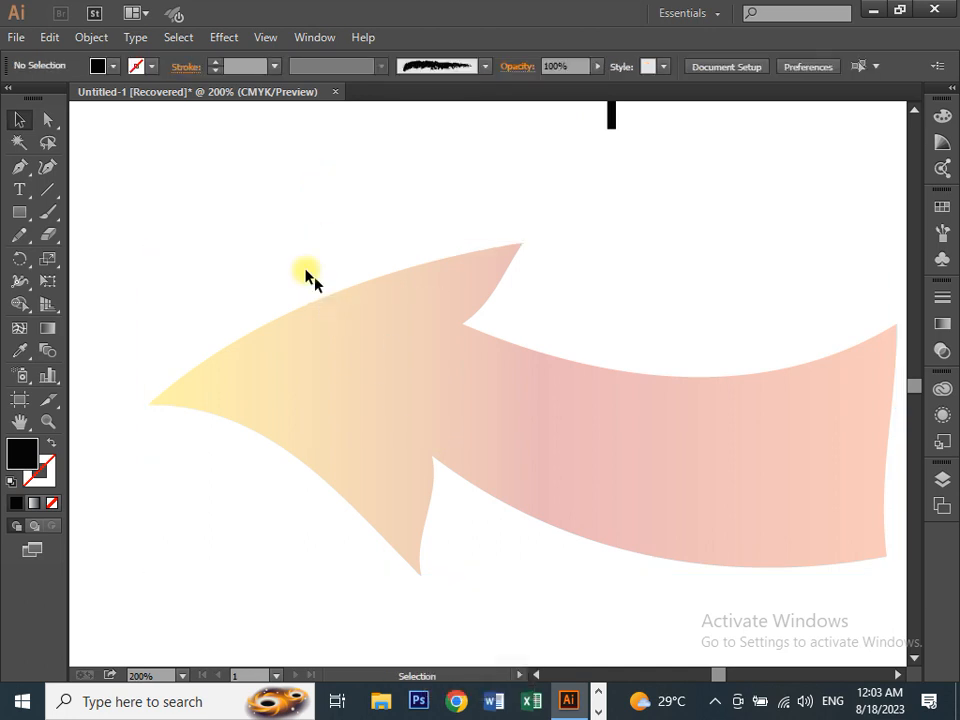
pyautogui.moveTo(321, 286); pyautogui.dragTo(413, 381)
pyautogui.moveTo(369, 326)
pyautogui.mouseDown()
pyautogui.moveTo(516, 456)
pyautogui.moveTo(373, 330)
pyautogui.mouseUp()
pyautogui.moveTo(246, 259)
pyautogui.mouseDown()
pyautogui.moveTo(534, 491)
pyautogui.moveTo(527, 467)
pyautogui.mouseUp()
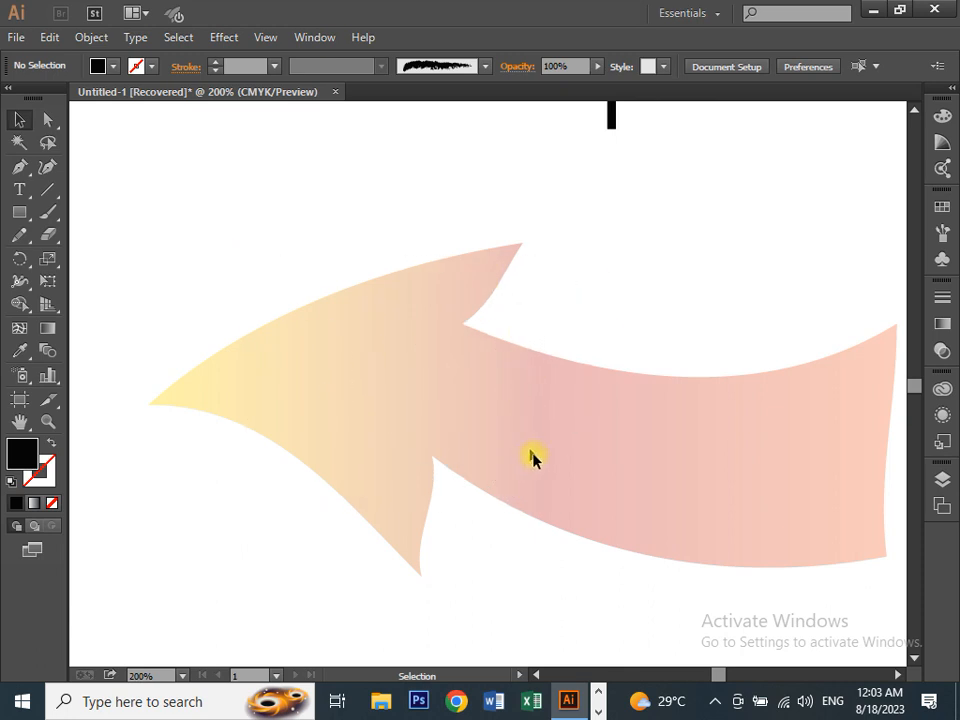
pyautogui.press('space')
pyautogui.moveTo(628, 489); pyautogui.dragTo(606, 413)
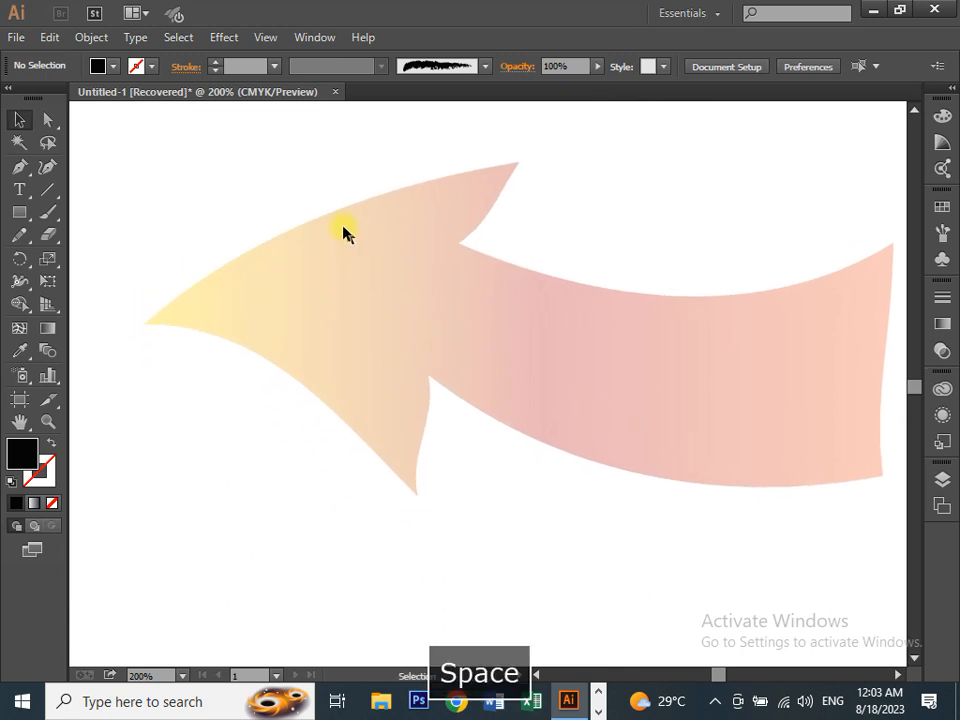
pyautogui.moveTo(484, 369); pyautogui.dragTo(650, 298)
pyautogui.moveTo(677, 347); pyautogui.dragTo(482, 401)
pyautogui.moveTo(553, 394); pyautogui.dragTo(485, 438)
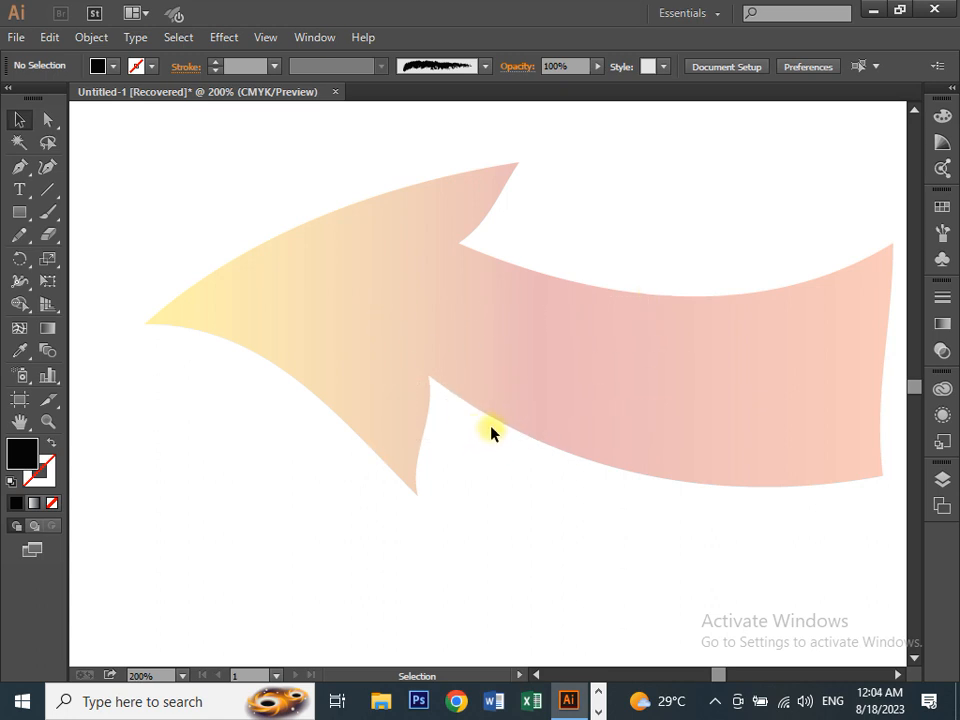
pyautogui.scroll(3, 414, 315)
pyautogui.scroll(-1, 418, 319)
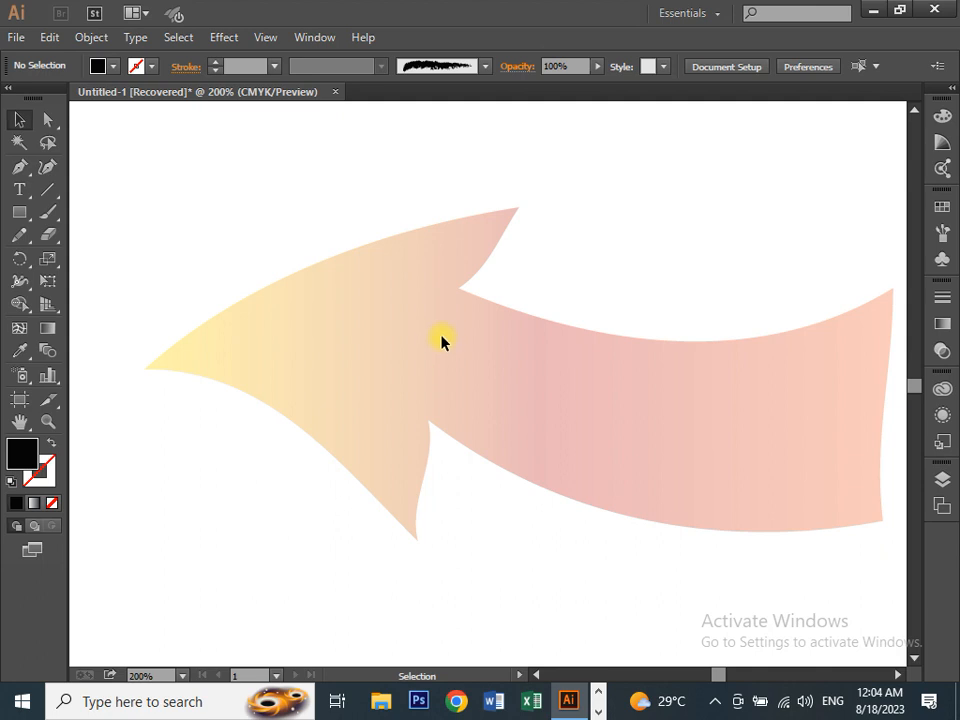
pyautogui.moveTo(338, 278); pyautogui.dragTo(386, 371)
pyautogui.moveTo(238, 247)
pyautogui.mouseDown()
pyautogui.moveTo(193, 343)
pyautogui.moveTo(274, 377)
pyautogui.moveTo(373, 491)
pyautogui.moveTo(412, 429)
pyautogui.moveTo(405, 435)
pyautogui.moveTo(305, 390)
pyautogui.mouseUp()
# Step: Try to move the "Pen Tool - Curve Mode" heading above the arrow to check whether it is locked
pyautogui.hotkey('ctrl', '-')
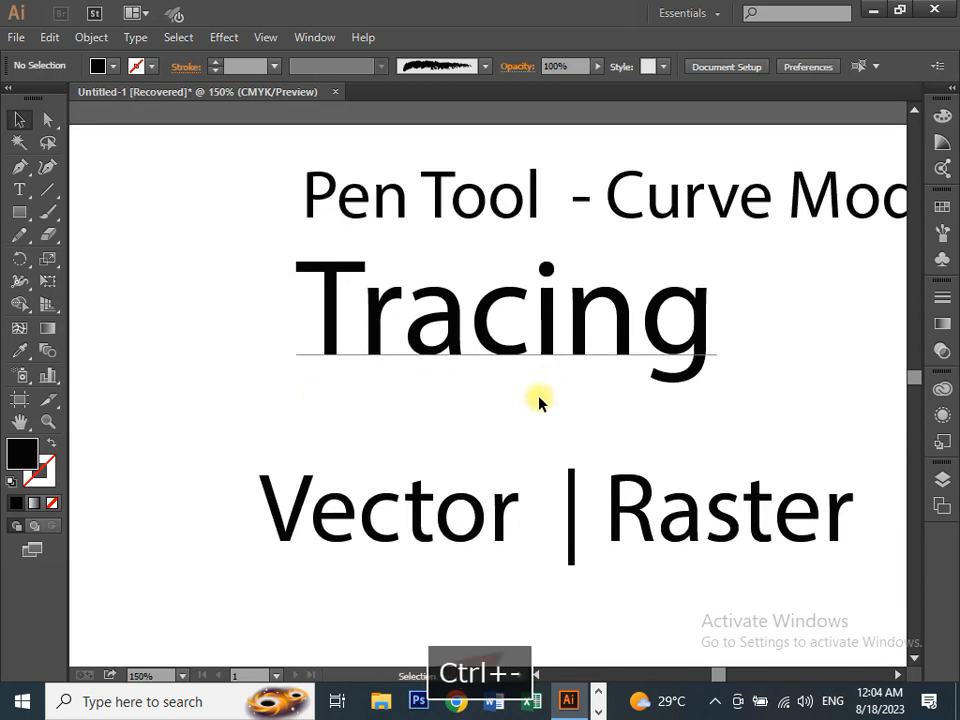
pyautogui.moveTo(731, 428)
pyautogui.mouseDown()
pyautogui.moveTo(686, 318)
pyautogui.moveTo(666, 195)
pyautogui.mouseUp()
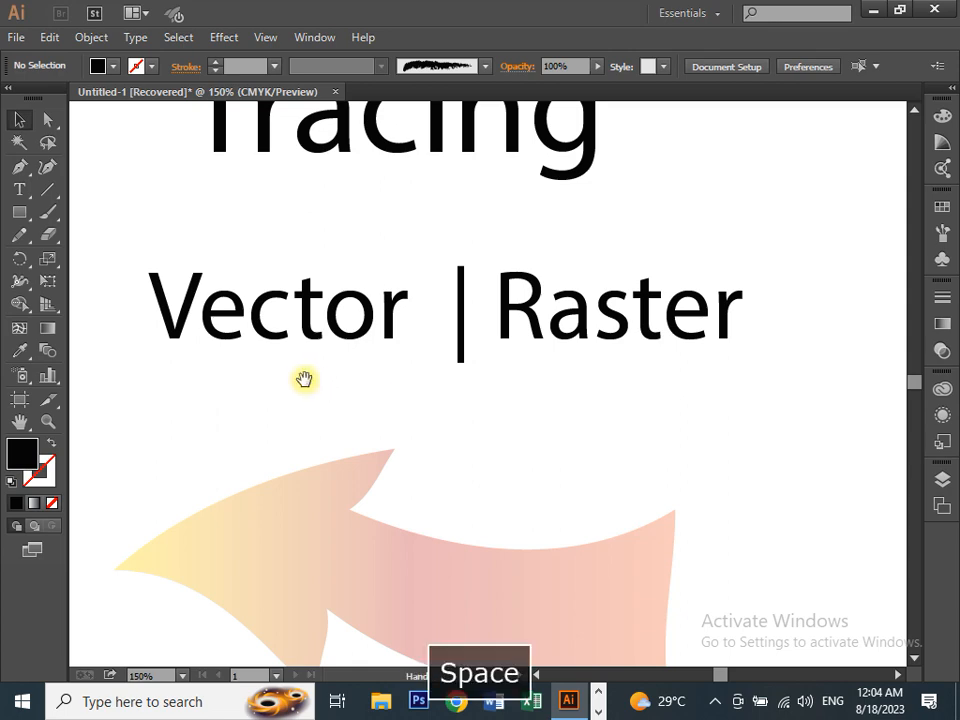
pyautogui.moveTo(306, 379); pyautogui.dragTo(323, 224)
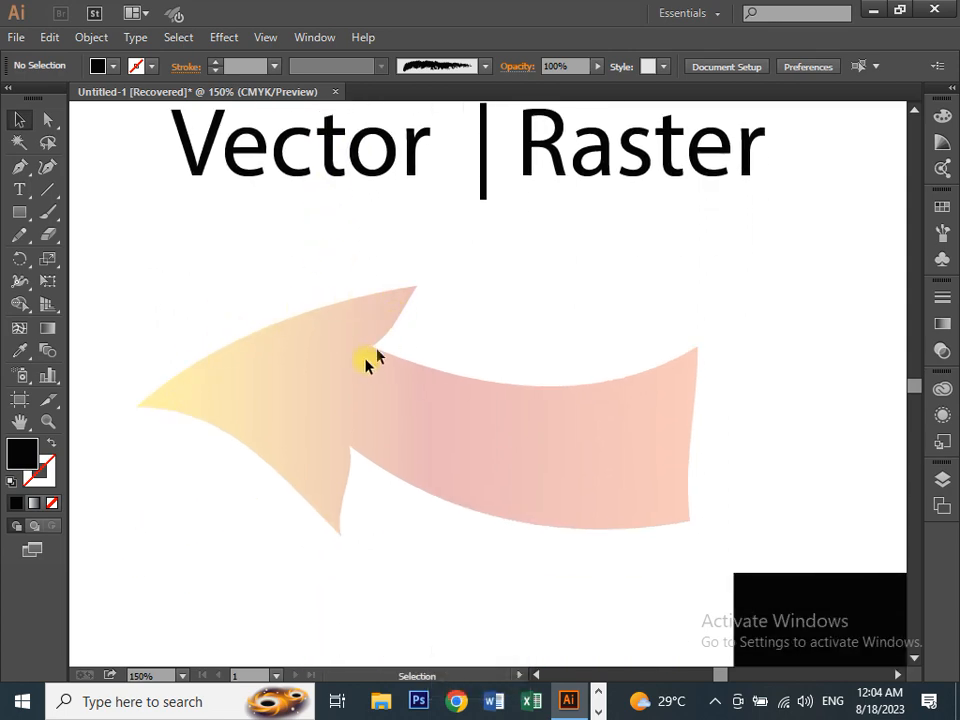
pyautogui.moveTo(535, 452); pyautogui.dragTo(551, 630)
pyautogui.moveTo(422, 188); pyautogui.dragTo(459, 475)
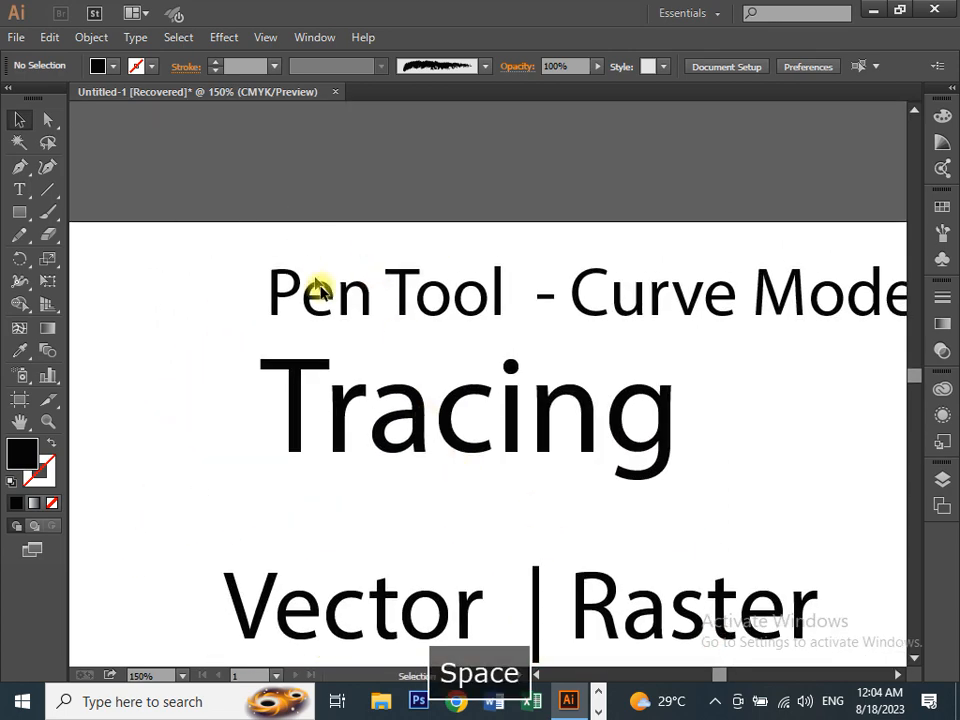
pyautogui.moveTo(342, 318); pyautogui.dragTo(508, 236)
pyautogui.moveTo(619, 321); pyautogui.dragTo(735, 229)
pyautogui.click(661, 320)
pyautogui.click(560, 236)
pyautogui.press('space')
pyautogui.scroll(-3, 568, 420)
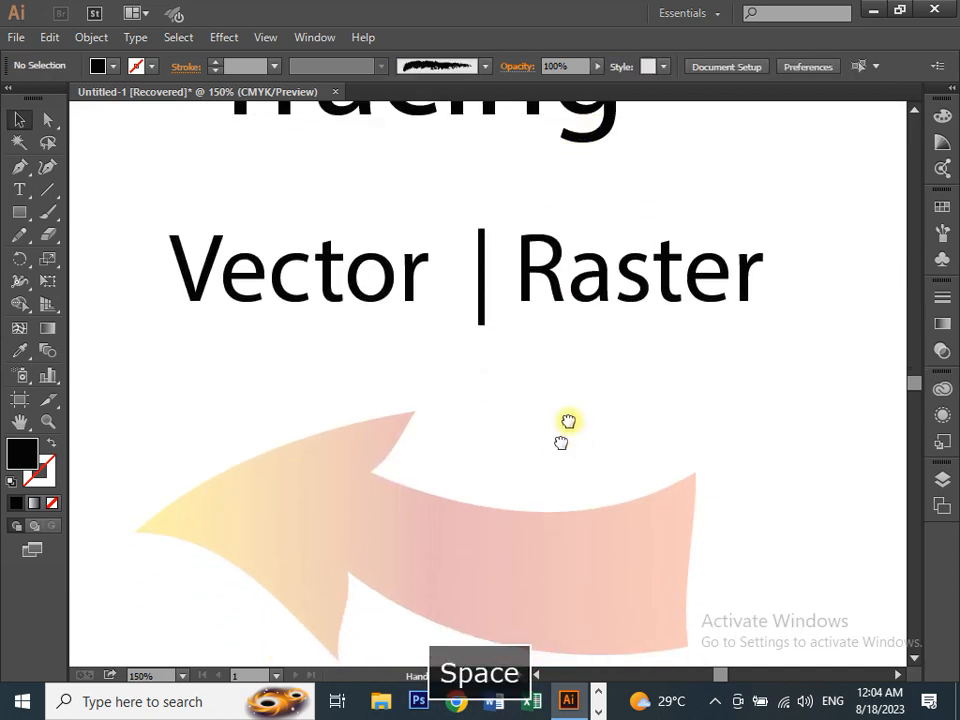
pyautogui.scroll(6, 512, 440)
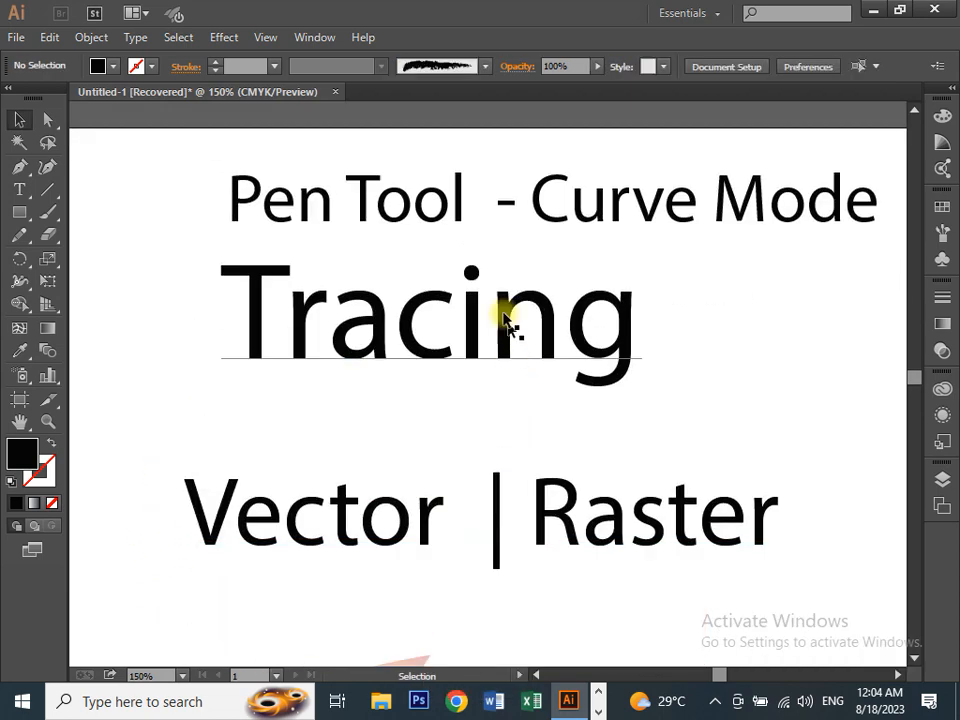
pyautogui.scroll(-7, 440, 218)
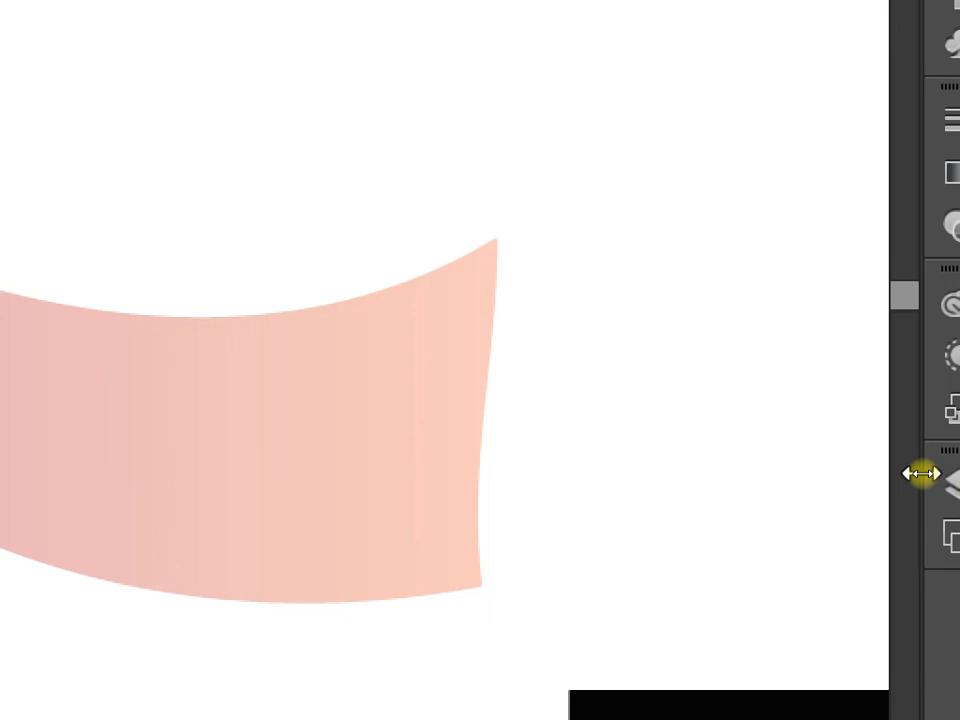
# Step: Show the document's layers and expand Layer 1 to examine which of its objects are locked
pyautogui.click(926, 487)
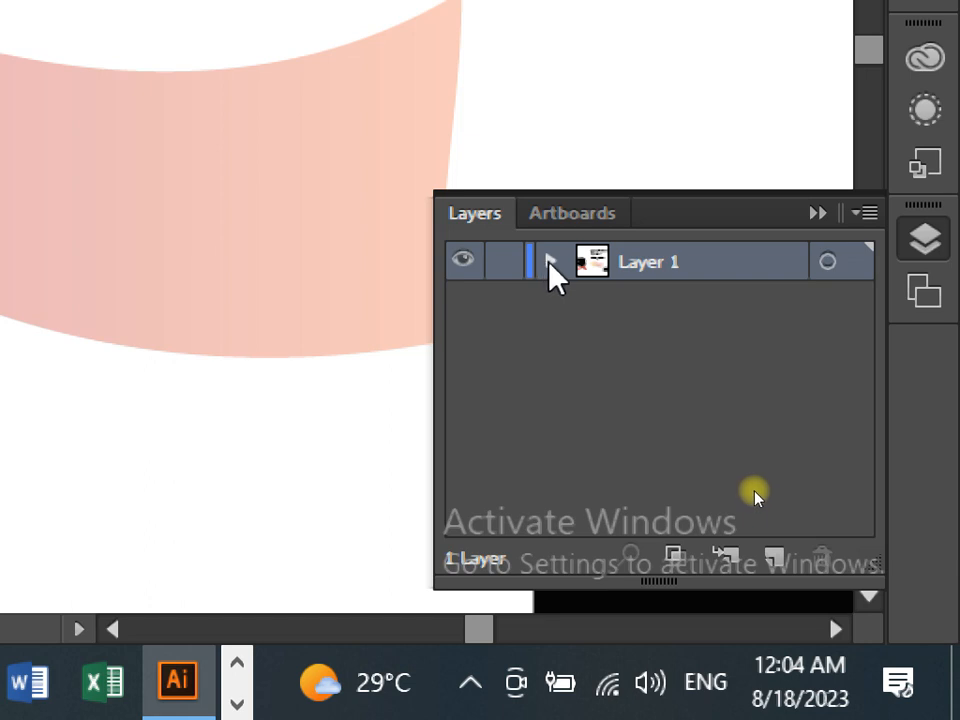
pyautogui.click(550, 263)
pyautogui.click(551, 263)
pyautogui.click(551, 263)
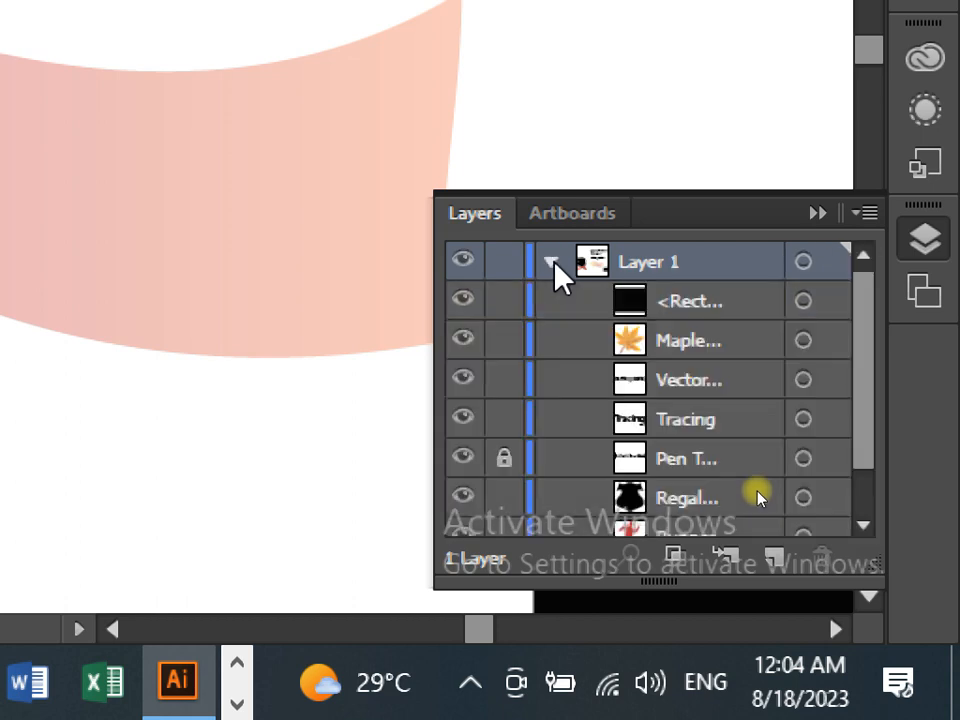
pyautogui.click(551, 263)
pyautogui.click(551, 263)
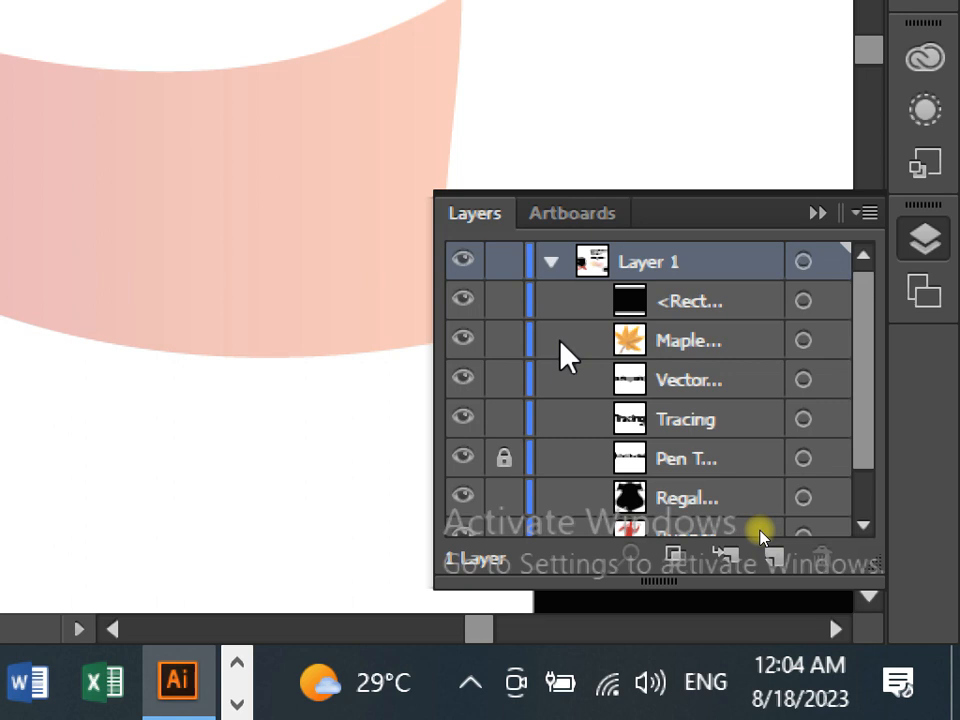
pyautogui.scroll(-2, 521, 446)
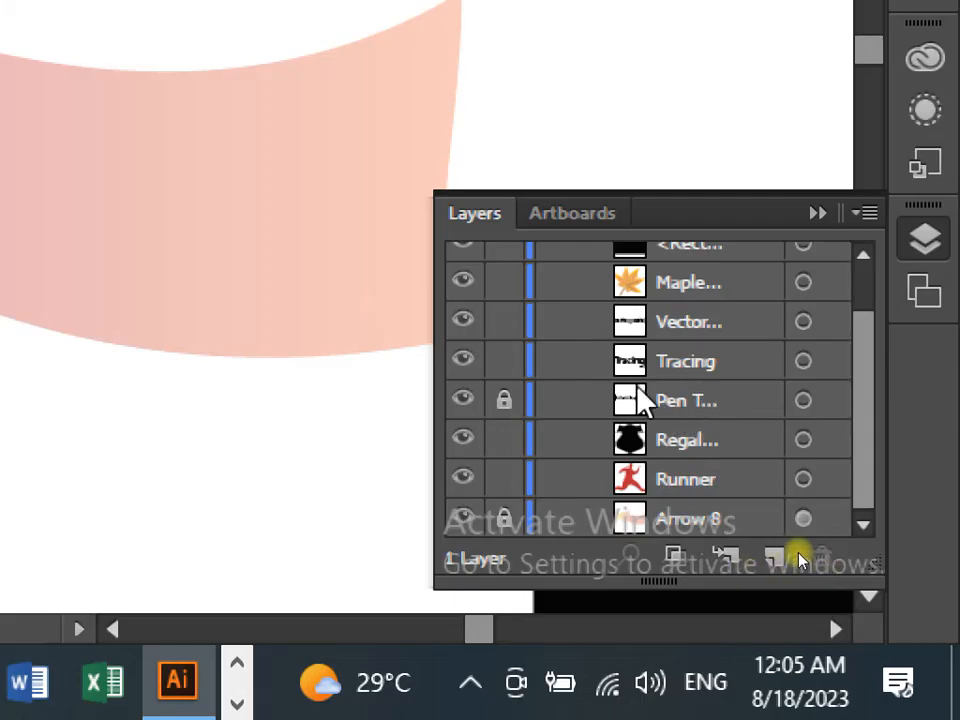
pyautogui.scroll(2, 614, 380)
pyautogui.scroll(-2, 604, 358)
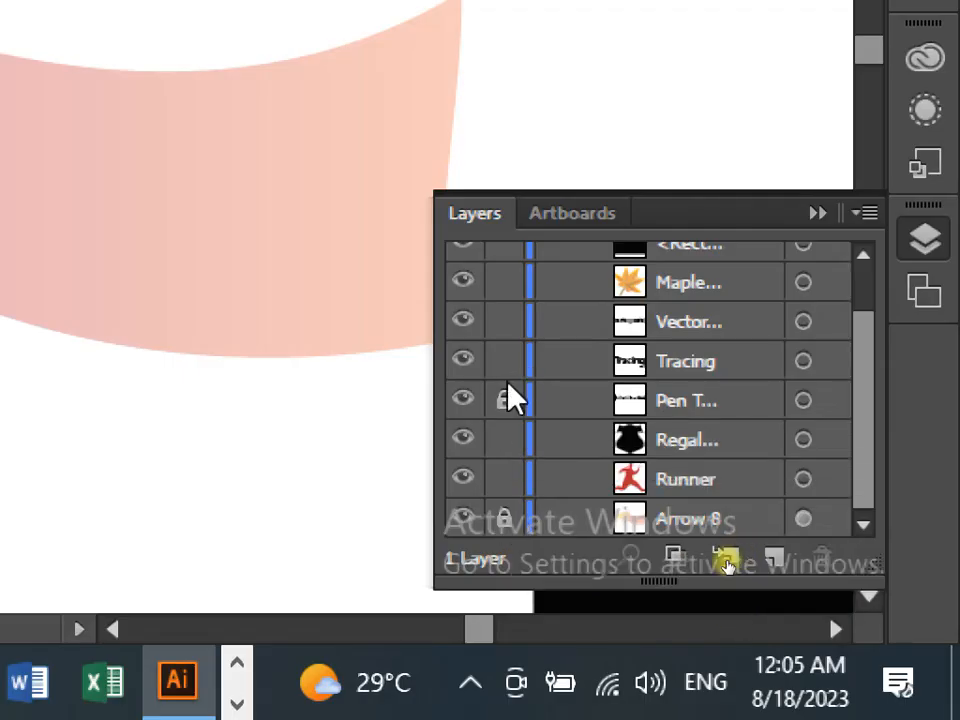
# Step: Unlock the "Pen Tool - Curve Mode" text, shift it slightly left and down, and close the layer list
pyautogui.click(497, 410)
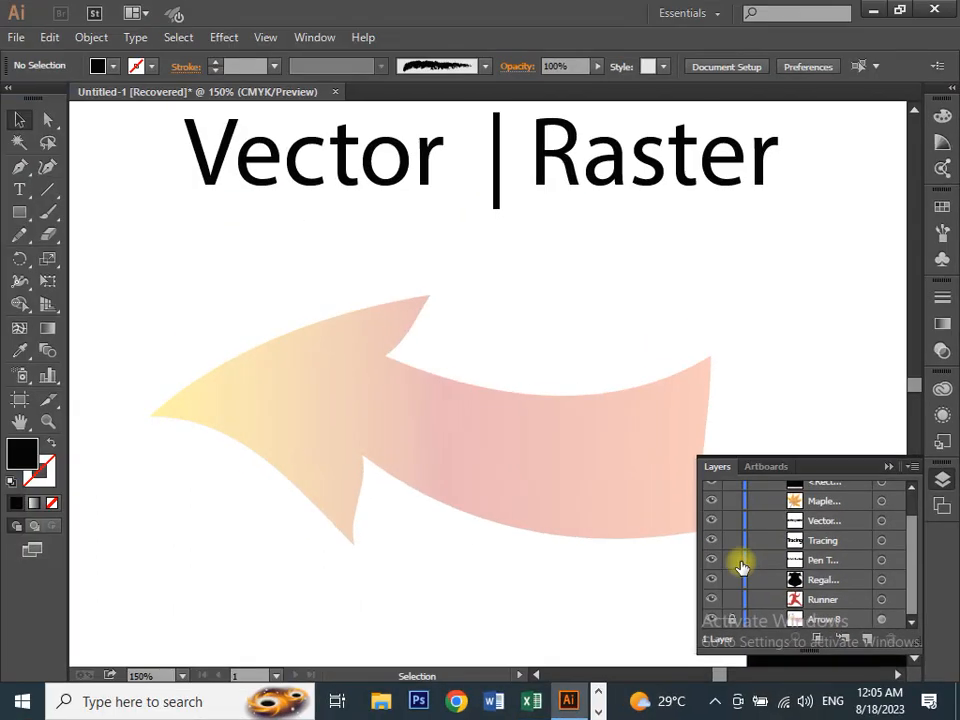
pyautogui.scroll(2, 525, 412)
pyautogui.scroll(3, 420, 342)
pyautogui.scroll(4, 350, 330)
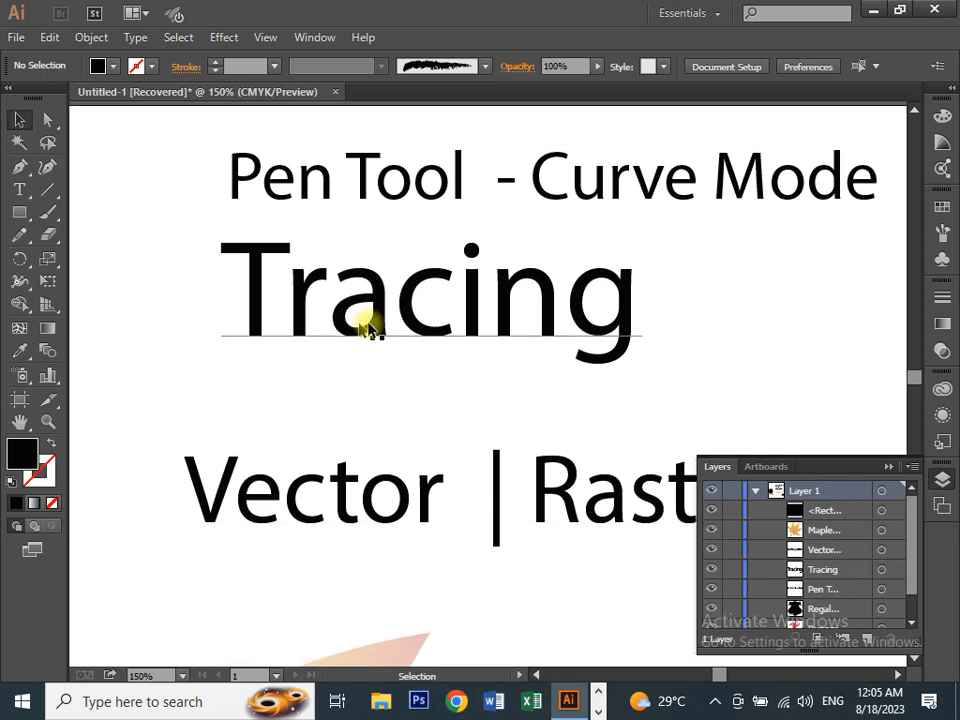
pyautogui.moveTo(340, 252); pyautogui.dragTo(396, 292)
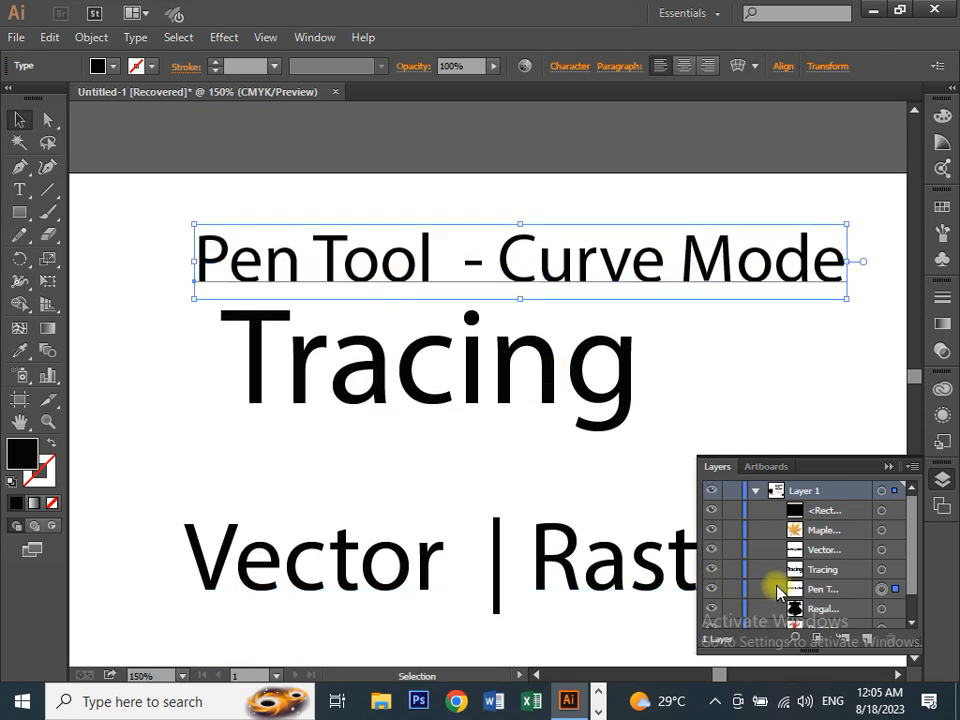
pyautogui.scroll(-1, 775, 558)
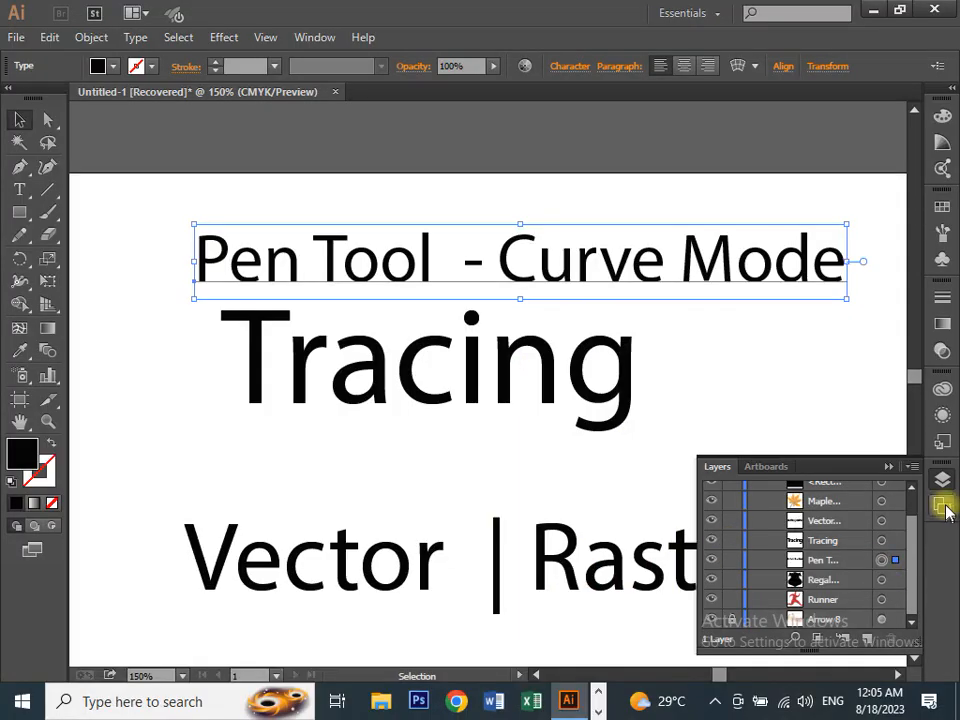
pyautogui.click(942, 480)
# Step: Activate the Pen tool for tracing the arrow, with a black stroke and no fill
pyautogui.scroll(-6, 349, 364)
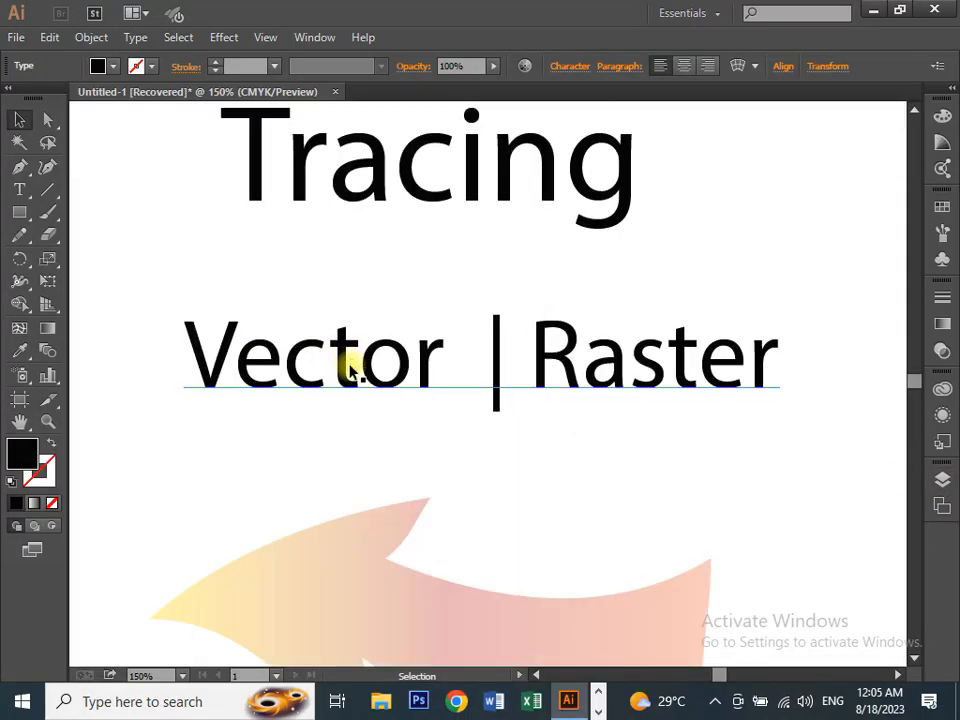
pyautogui.click(19, 168)
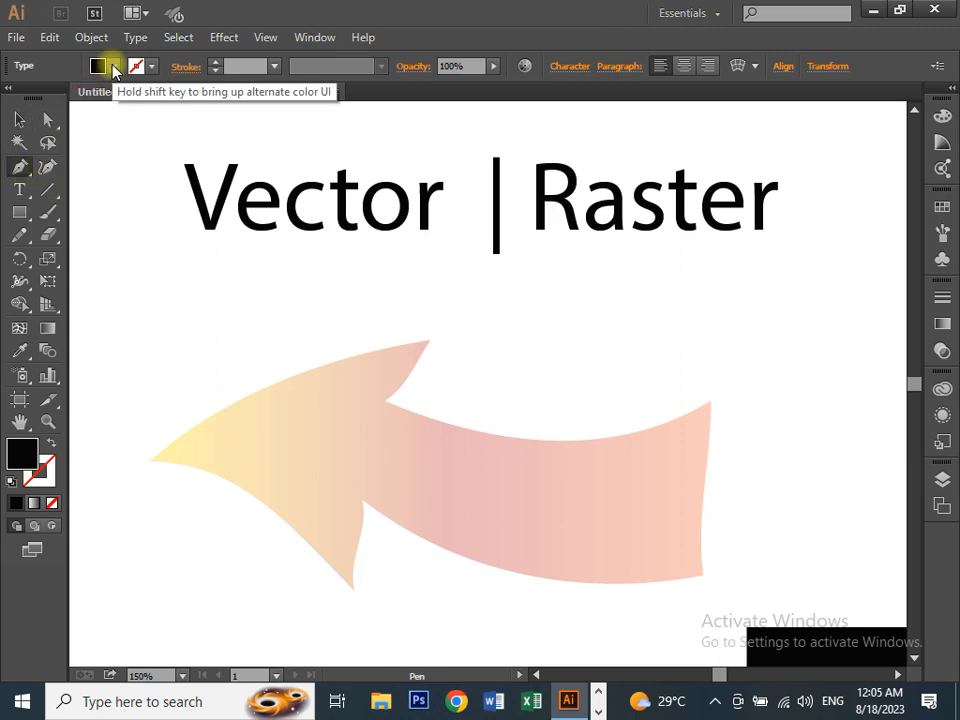
pyautogui.click(113, 67)
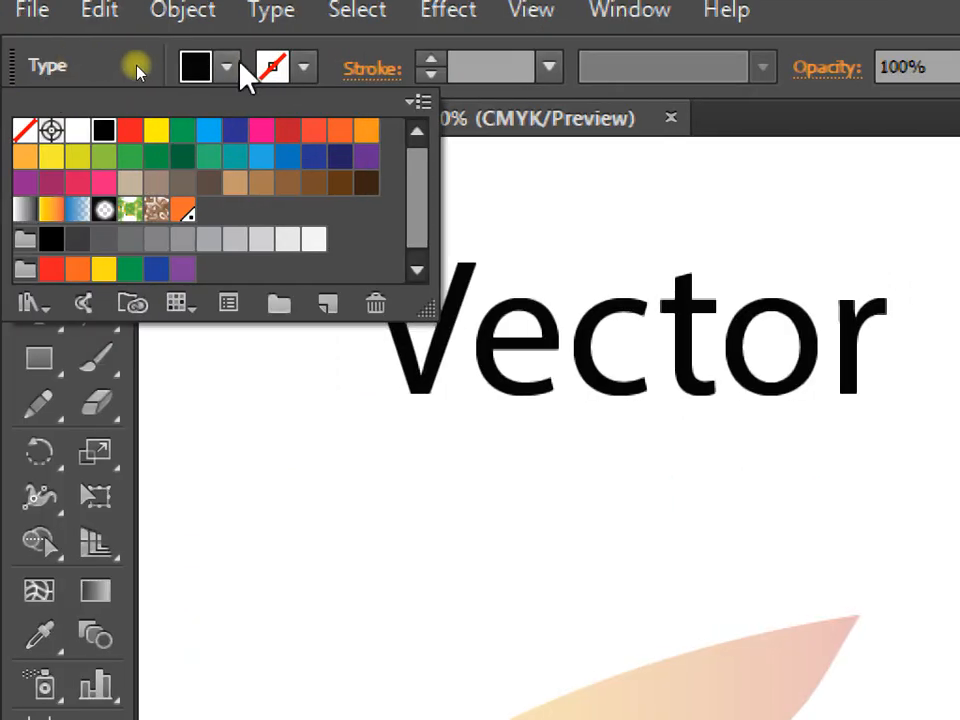
pyautogui.click(156, 67)
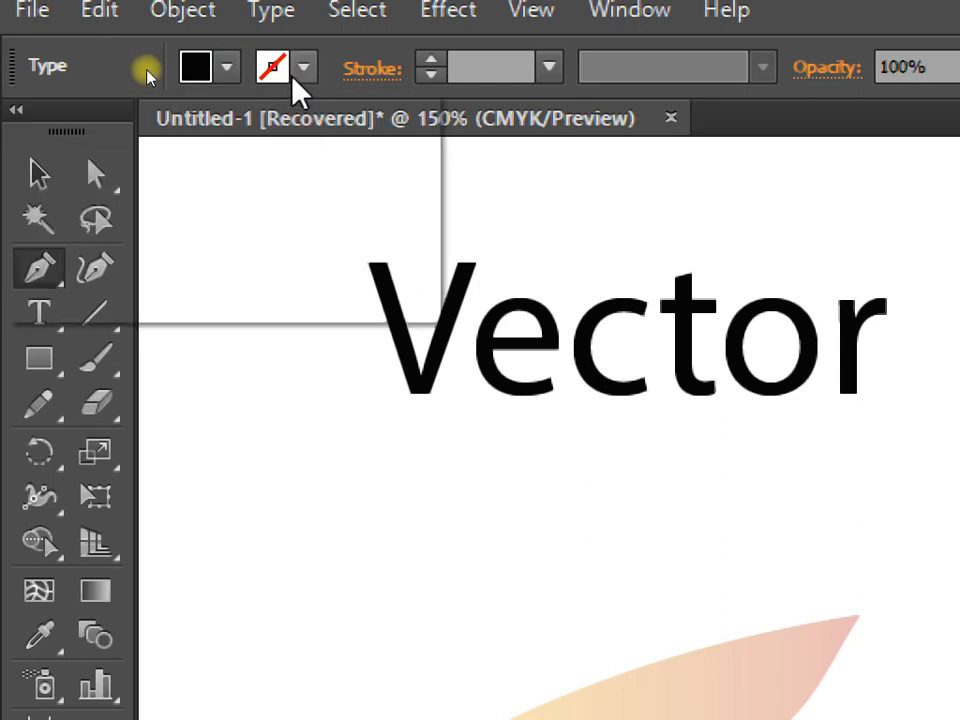
pyautogui.click(305, 70)
pyautogui.click(104, 130)
pyautogui.click(227, 68)
pyautogui.click(227, 68)
pyautogui.click(24, 130)
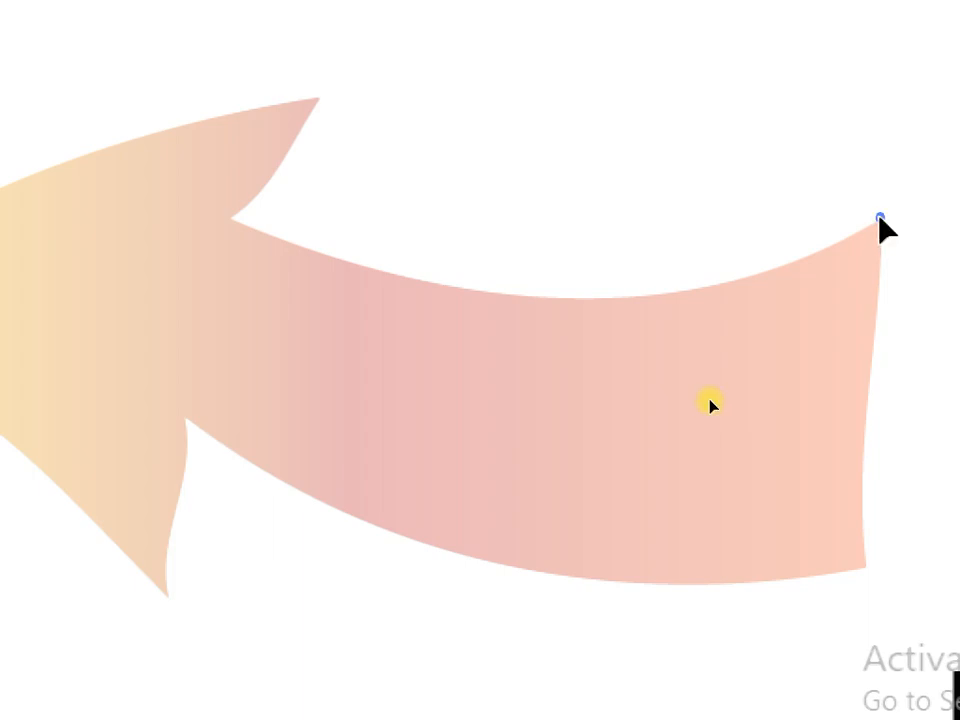
# Step: Trace the arrow shaft's upper edge with one curve from the tail corner to the arrowhead notch, and remove the end point's outgoing handle
pyautogui.click(879, 217)
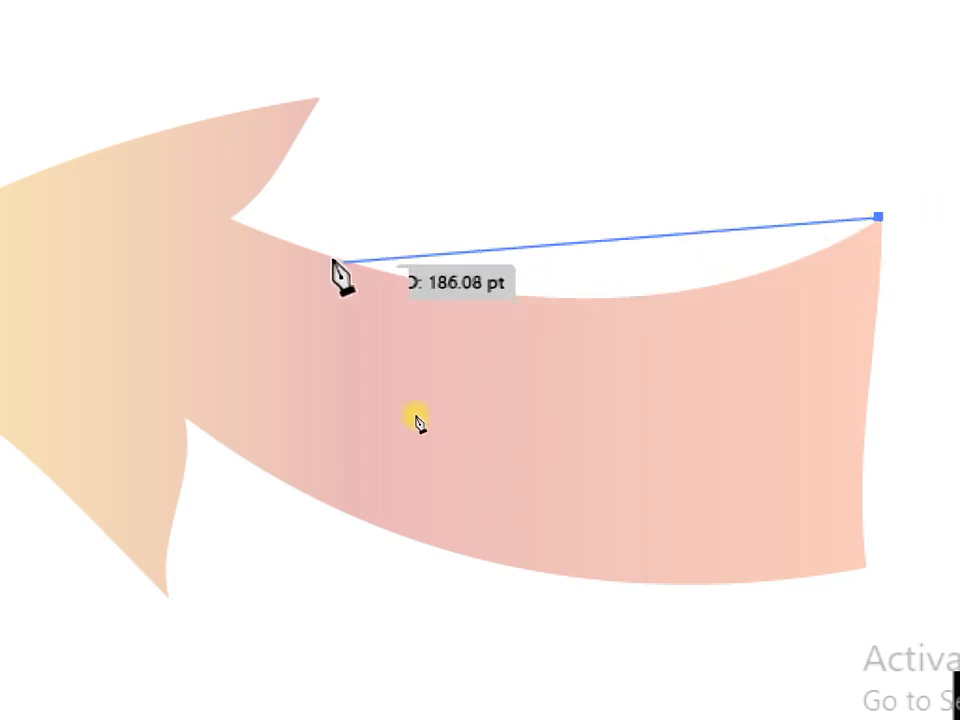
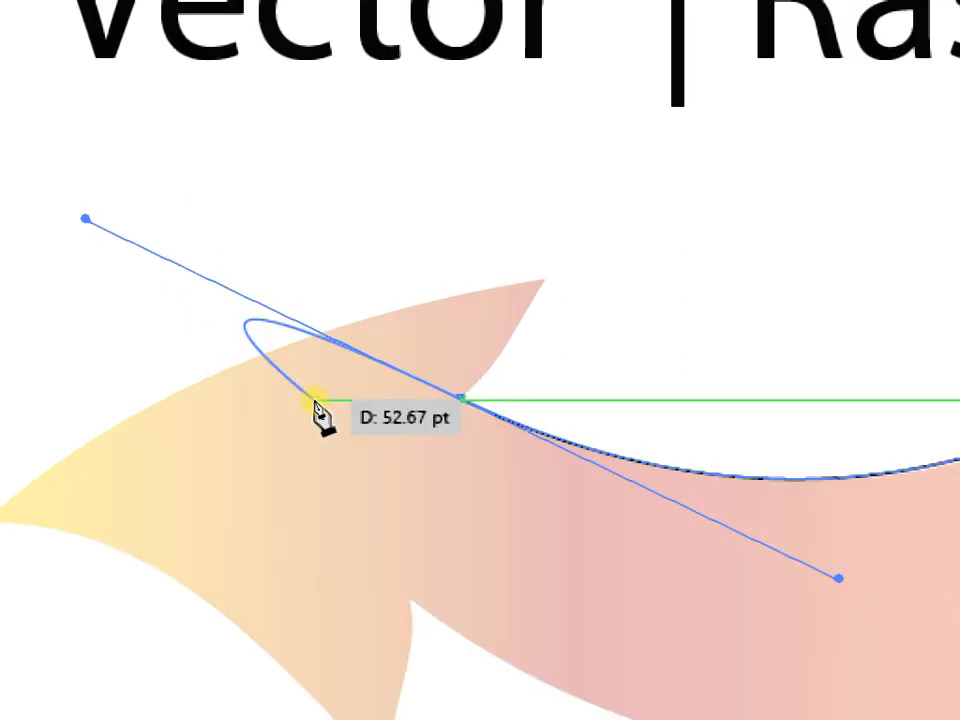
pyautogui.moveTo(314, 403); pyautogui.dragTo(532, 410)
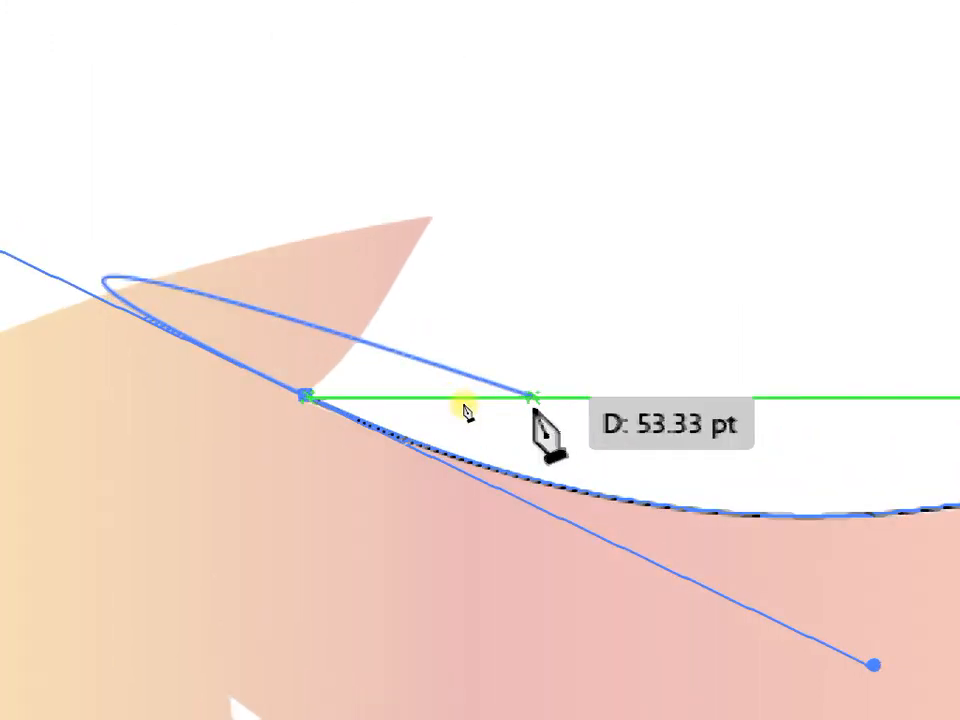
pyautogui.moveTo(533, 412); pyautogui.dragTo(402, 322)
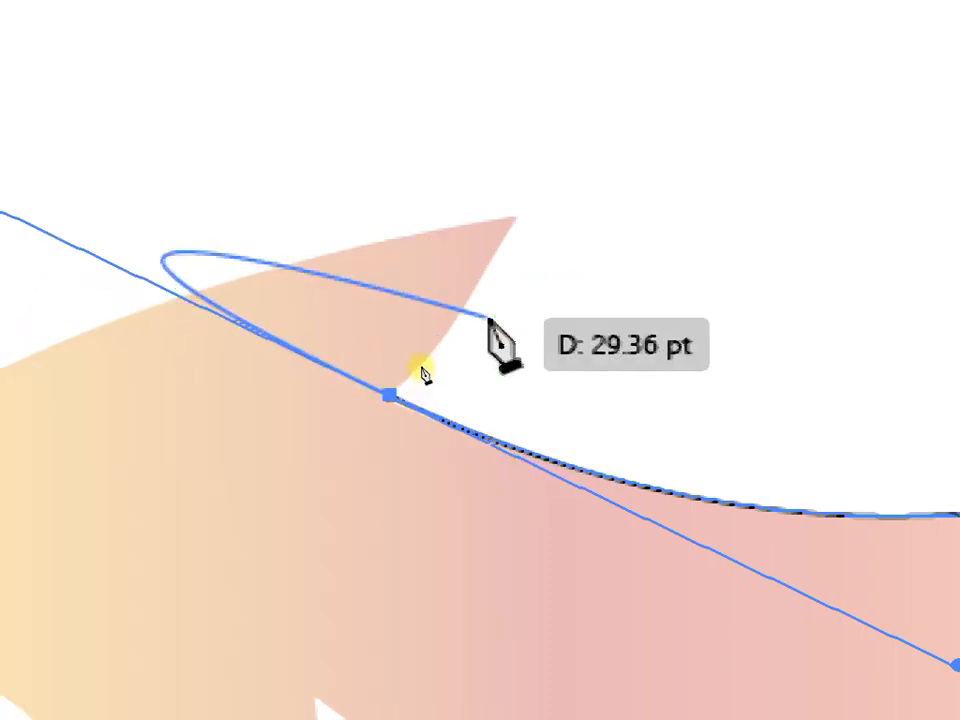
pyautogui.moveTo(490, 322); pyautogui.dragTo(479, 390)
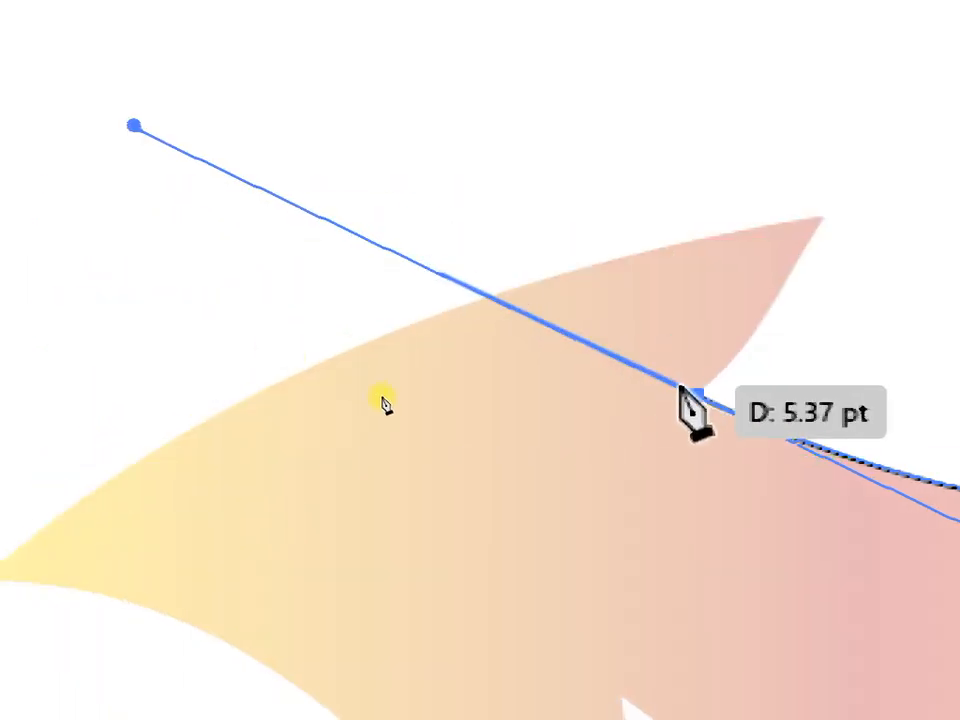
pyautogui.moveTo(682, 390); pyautogui.dragTo(622, 538)
pyautogui.click(694, 397)
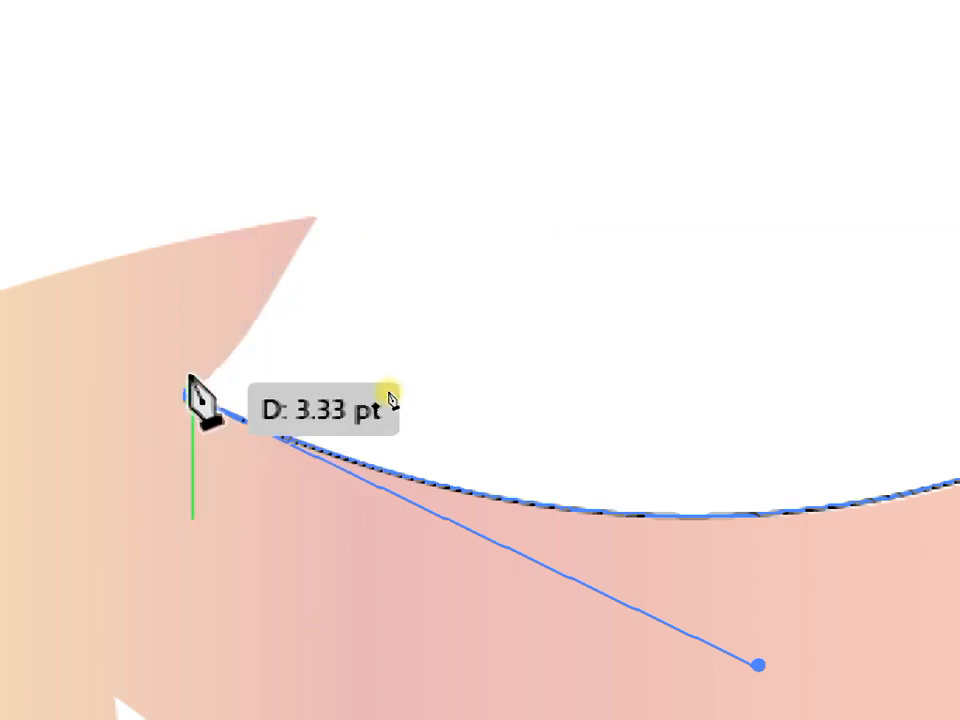
# Step: Add a curved segment from the notch partway up the inner edge of the arrowhead, shaping its handle to follow the edge
pyautogui.press('alt')
pyautogui.hotkey('ctrl', '=')
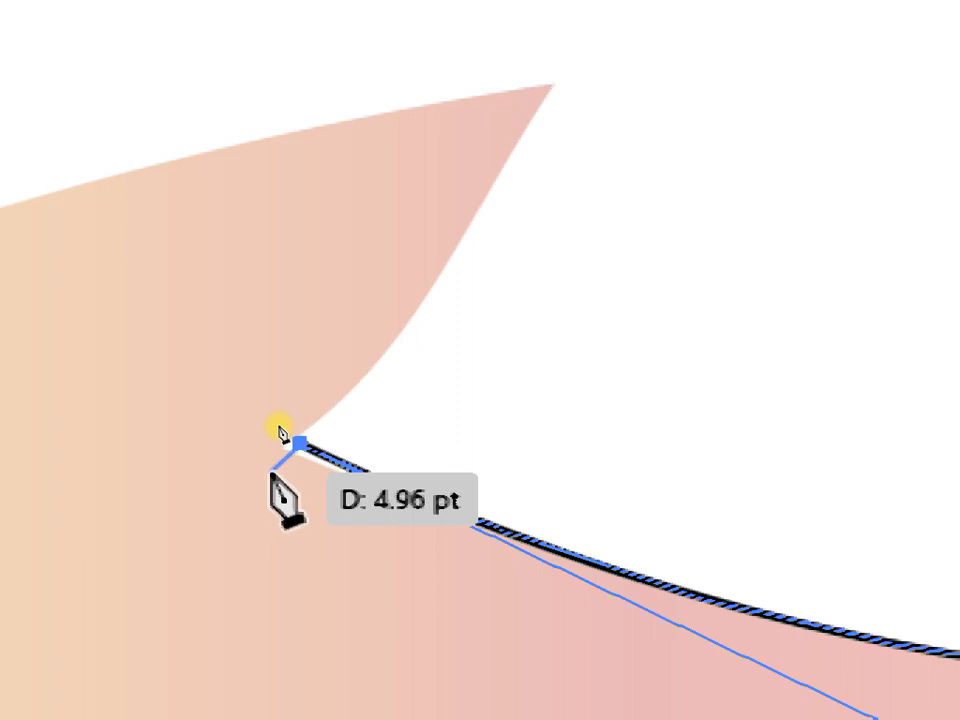
pyautogui.moveTo(276, 474); pyautogui.dragTo(446, 231)
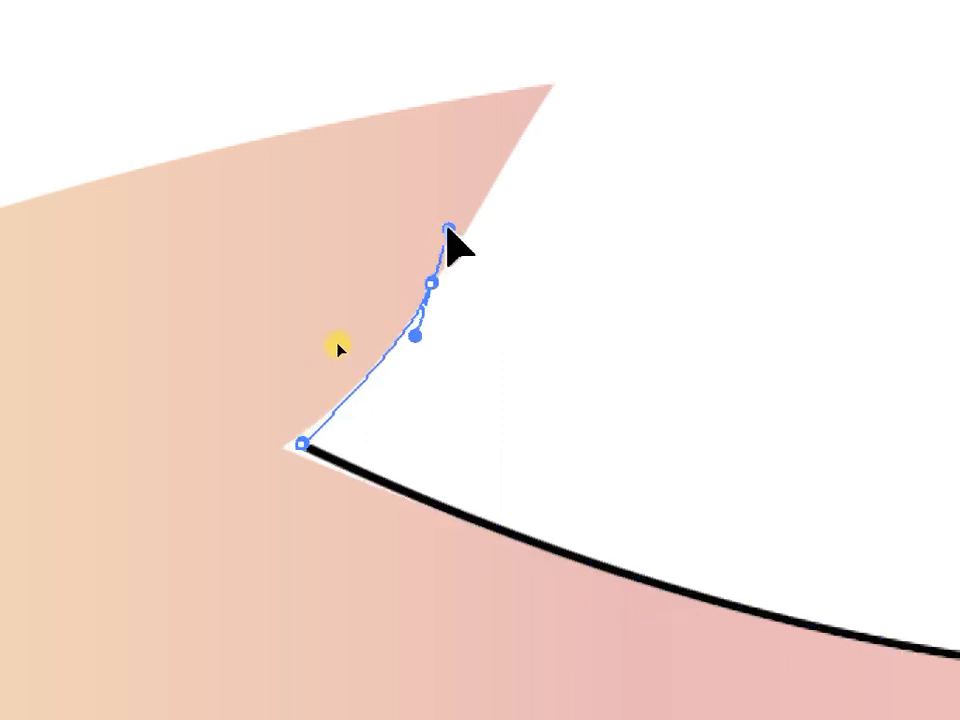
pyautogui.moveTo(450, 228); pyautogui.dragTo(457, 227)
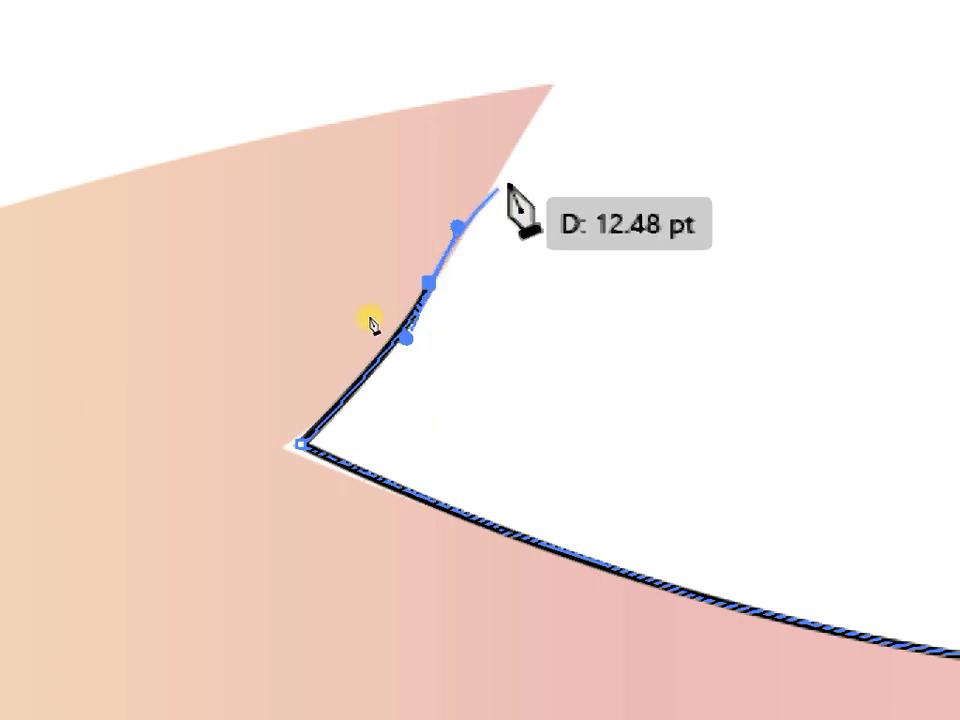
# Step: Complete the trace of the arrowhead's inner upper edge by ending a segment on the upper barb tip
pyautogui.click(555, 84)
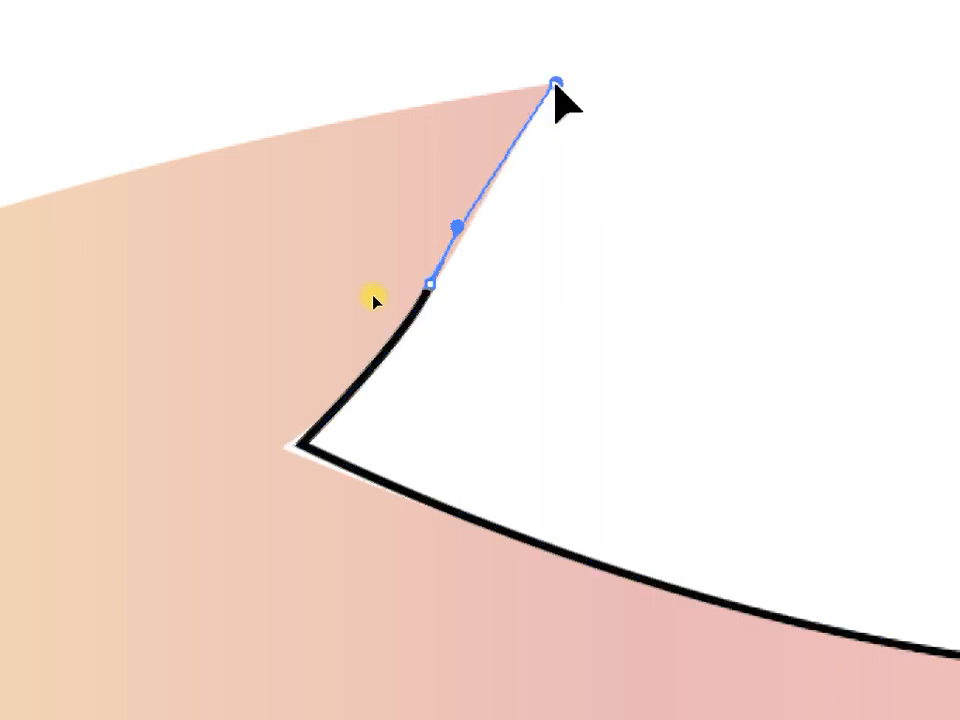
pyautogui.moveTo(572, 57); pyautogui.dragTo(581, 49)
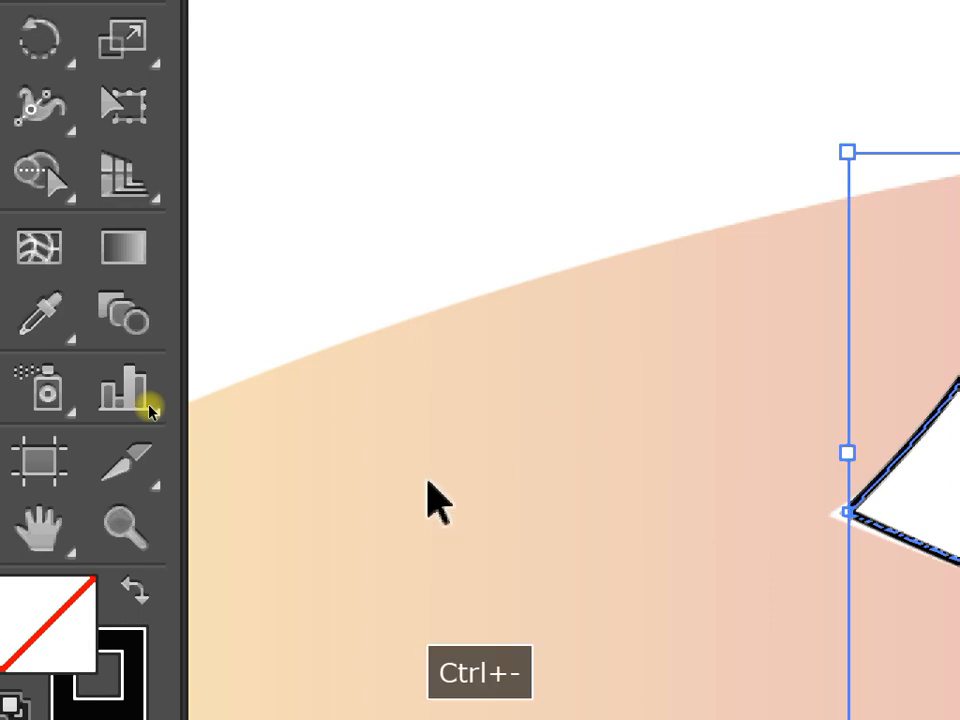
pyautogui.hotkey('ctrl', '-')
pyautogui.hotkey('ctrl', '-')
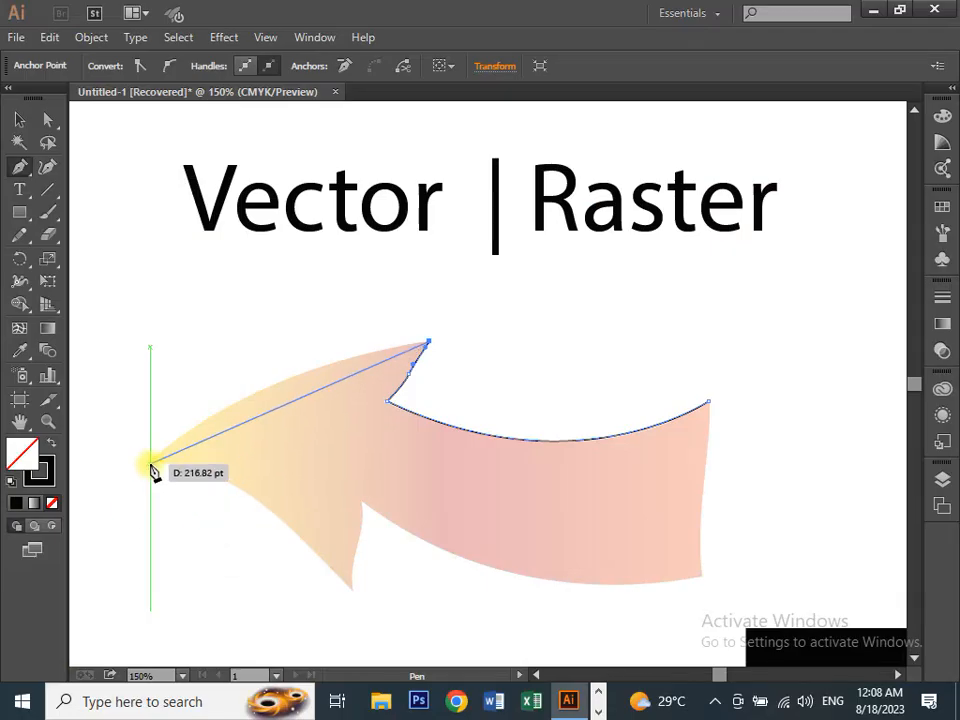
# Step: Try to trace the arrowhead's upper outer edge with one curve from the upper barb tip to the arrow's point
pyautogui.moveTo(150, 466); pyautogui.dragTo(86, 537)
pyautogui.hotkey('ctrl', 'z')
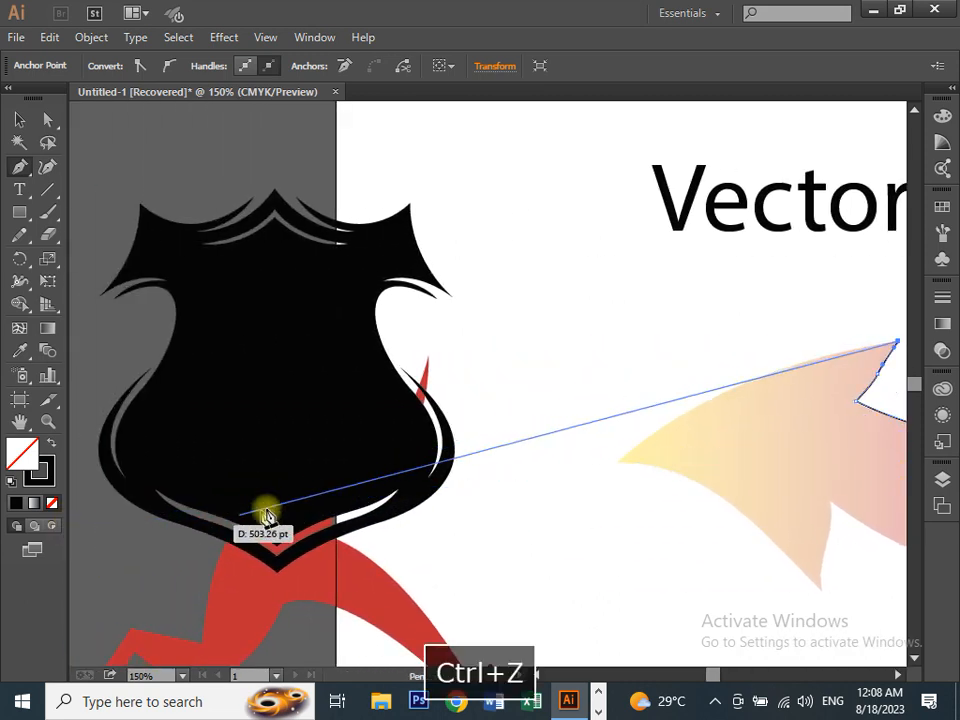
pyautogui.press('space')
pyautogui.moveTo(579, 510); pyautogui.dragTo(249, 495)
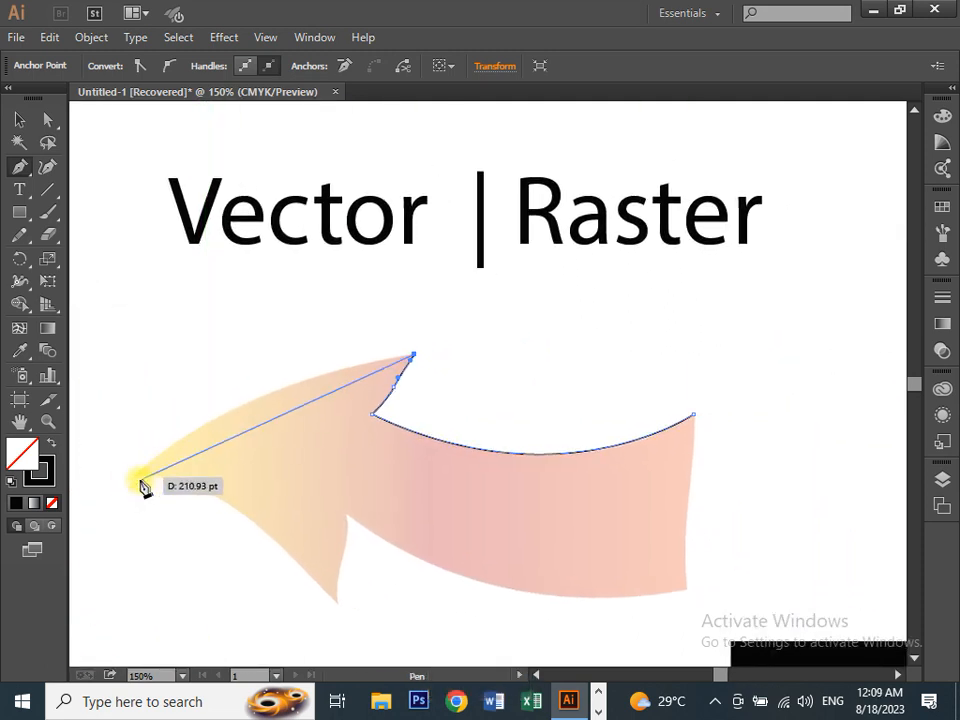
pyautogui.press('space')
pyautogui.moveTo(206, 461); pyautogui.dragTo(553, 426)
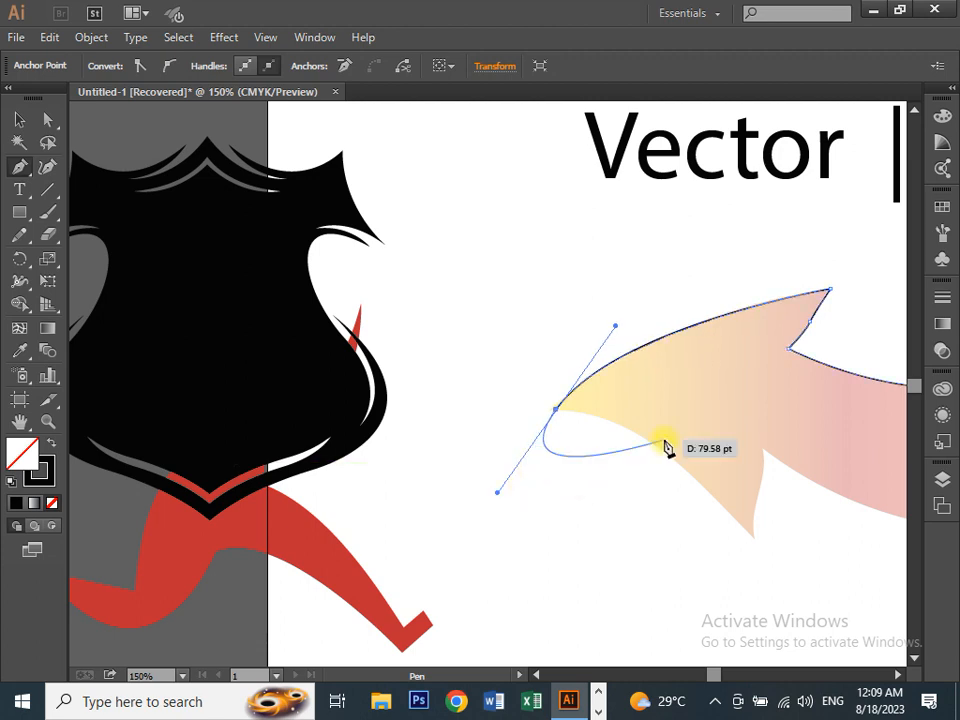
pyautogui.hotkey('ctrl', '=')
pyautogui.press('space')
pyautogui.moveTo(630, 430); pyautogui.dragTo(408, 427)
pyautogui.hotkey('ctrl', '=')
pyautogui.press('space')
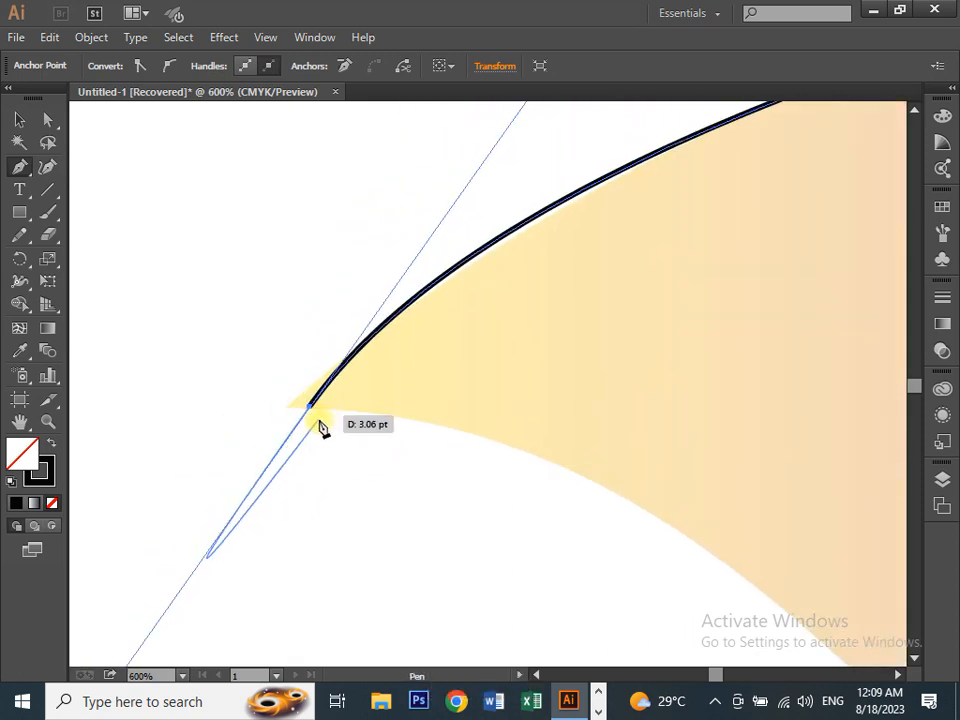
pyautogui.moveTo(317, 425); pyautogui.dragTo(330, 430)
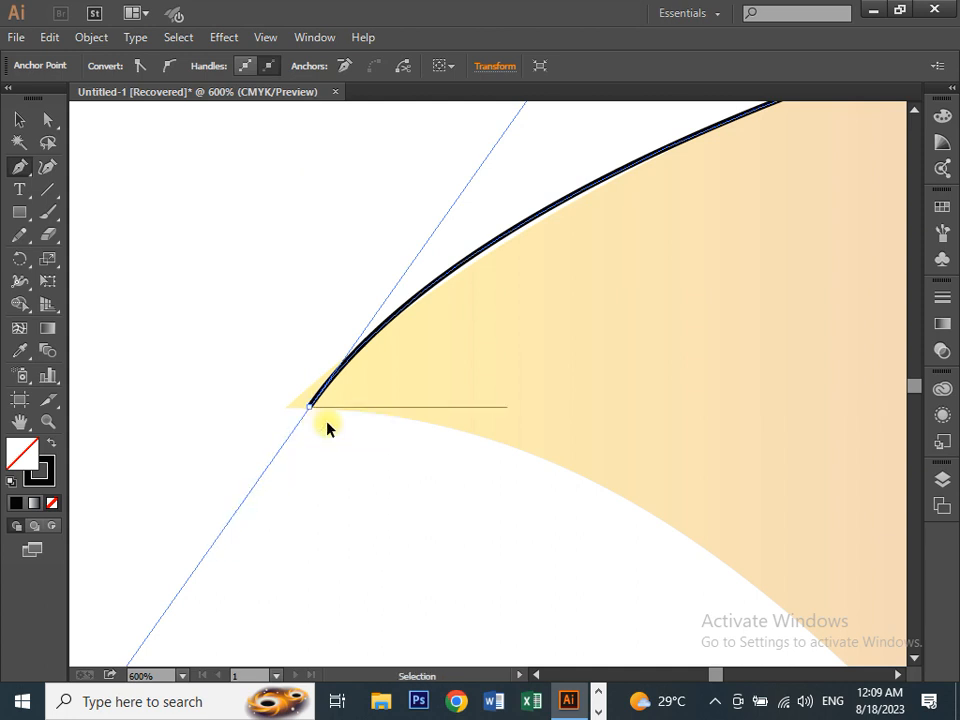
pyautogui.hotkey('ctrl', 'z')
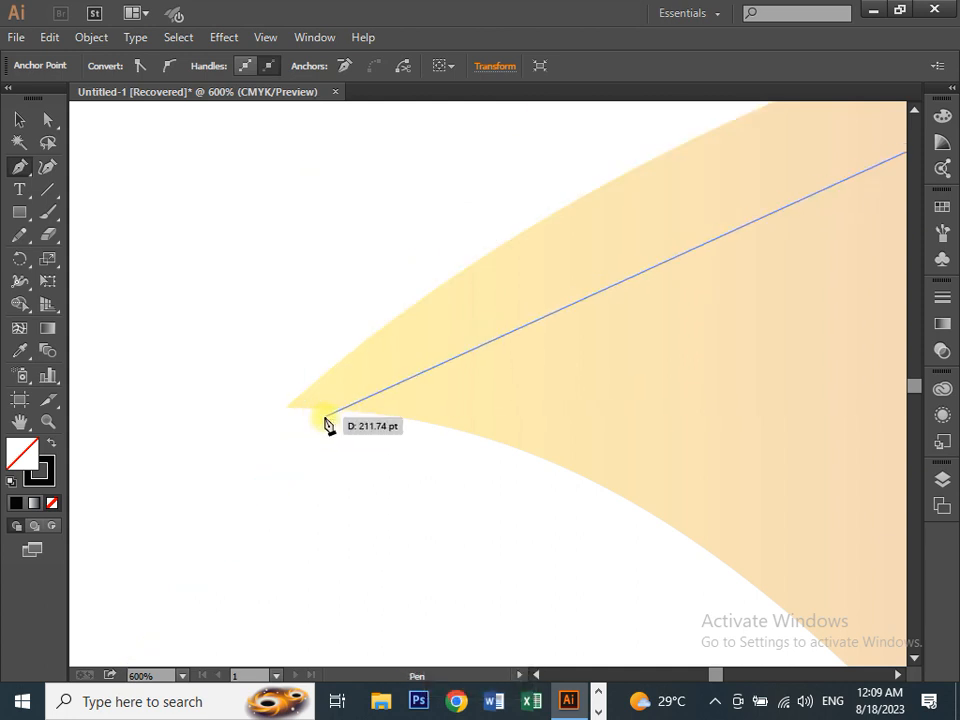
# Step: Try to redraw the upper outer curve exactly on the arrow's point, shortening its handles
pyautogui.hotkey('ctrl', '-')
pyautogui.hotkey('ctrl', '-')
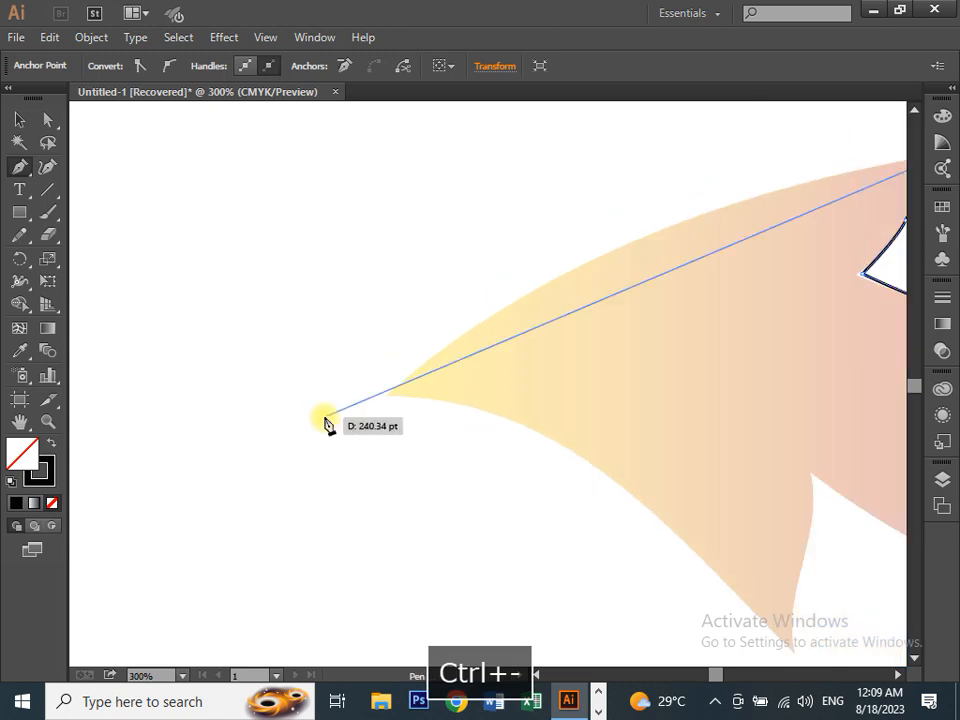
pyautogui.moveTo(389, 396); pyautogui.dragTo(219, 562)
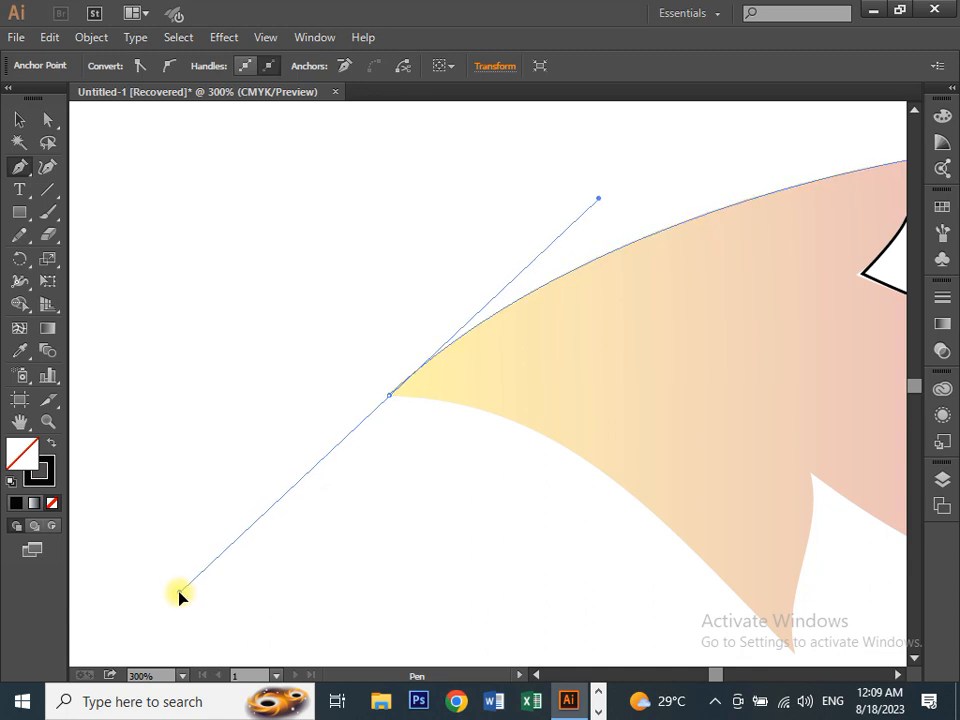
pyautogui.moveTo(180, 592); pyautogui.dragTo(234, 542)
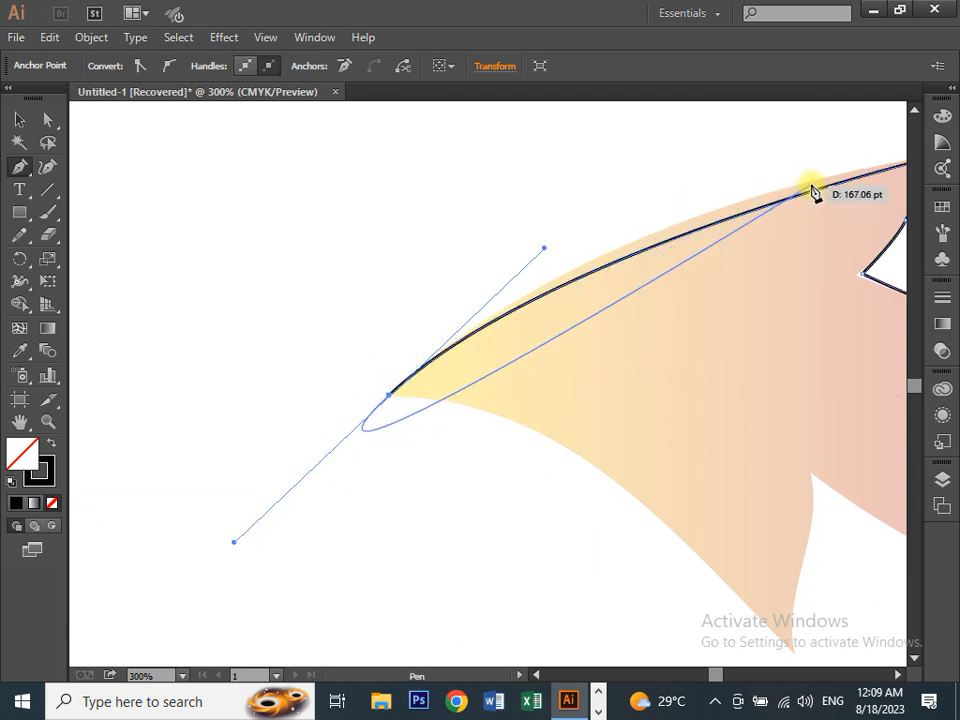
pyautogui.hotkey('ctrl', 'z')
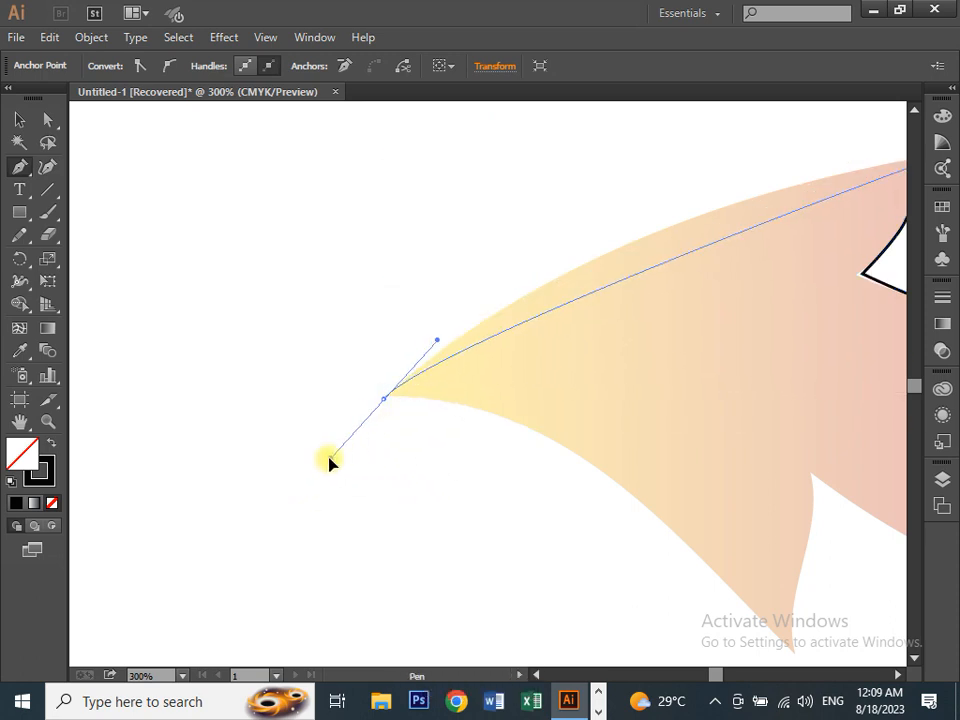
# Step: Trace the arrowhead's upper outer edge with one curve to the arrow's point, and remove the end point's outgoing handle
pyautogui.moveTo(297, 510); pyautogui.dragTo(387, 405)
pyautogui.moveTo(349, 481); pyautogui.dragTo(140, 612)
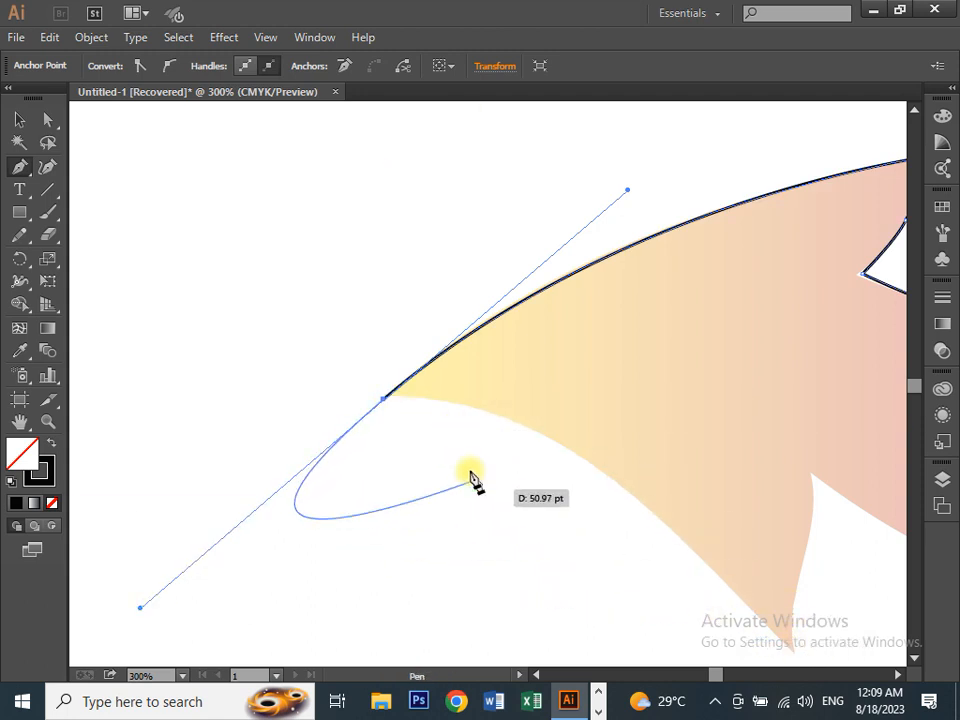
pyautogui.click(384, 404)
pyautogui.press('space')
pyautogui.moveTo(664, 521); pyautogui.dragTo(600, 484)
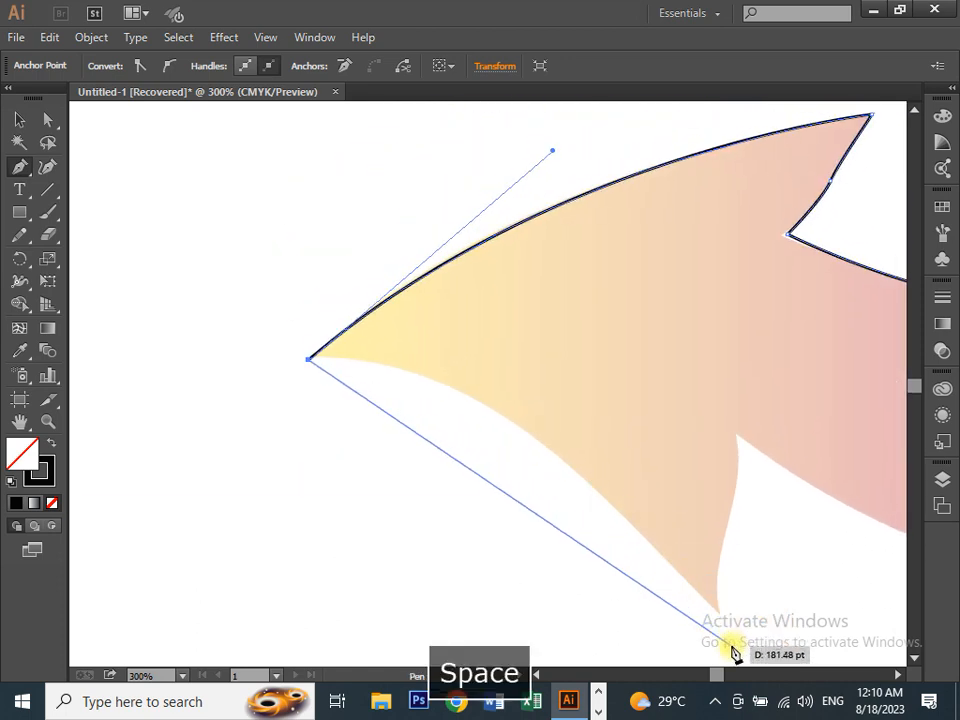
pyautogui.press('space')
pyautogui.moveTo(669, 558); pyautogui.dragTo(574, 392)
pyautogui.click(717, 601)
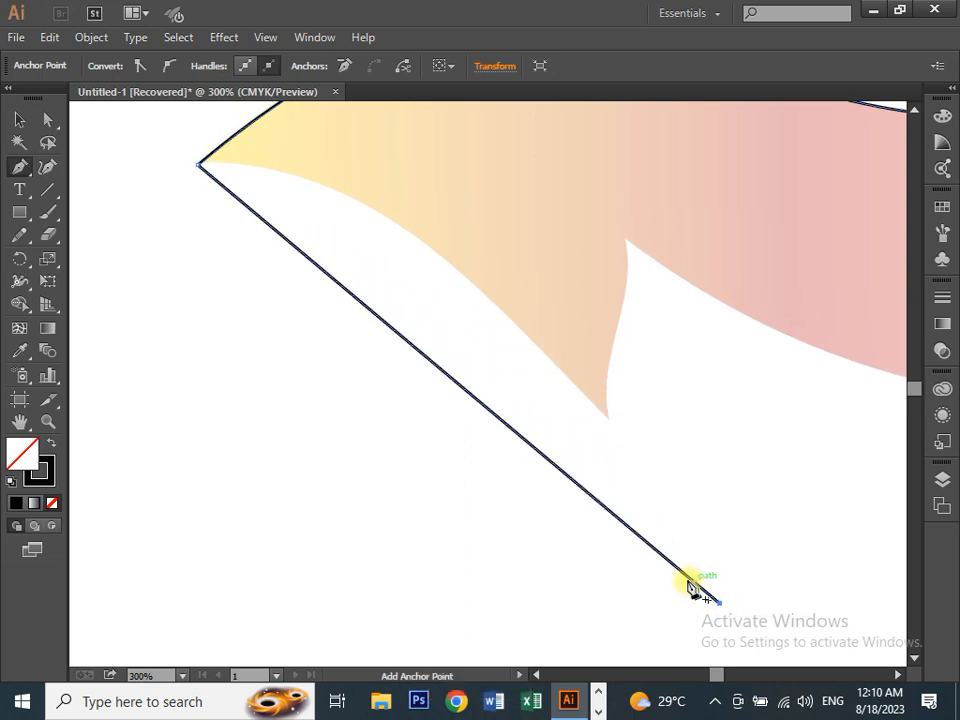
pyautogui.hotkey('ctrl', 'z')
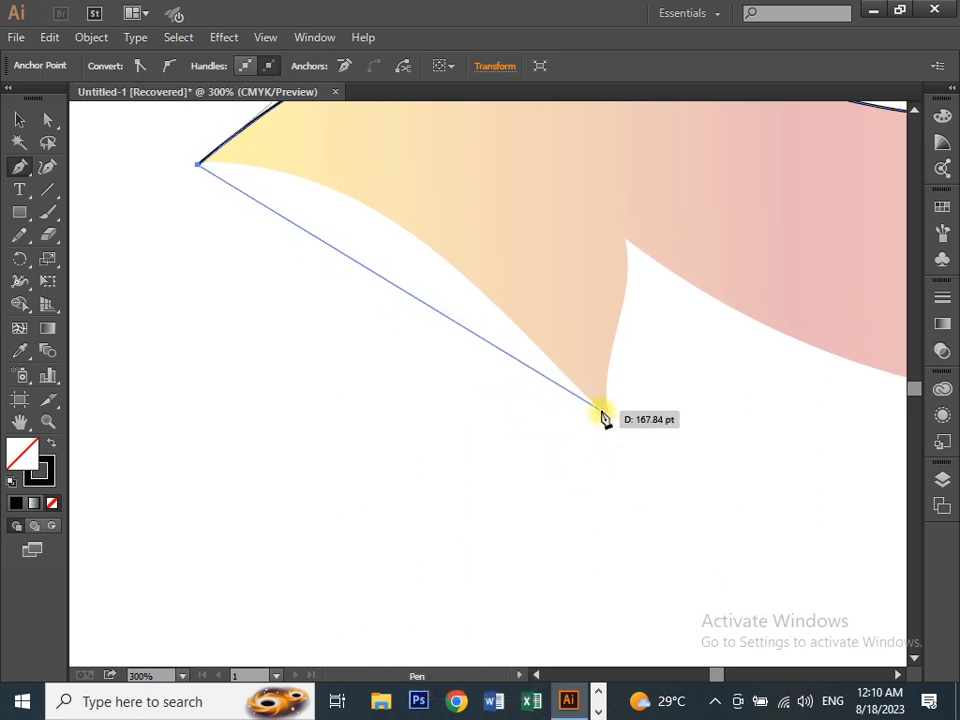
# Step: Try to trace the arrowhead's lower outer edge with a curve from the arrow's point to the lower barb tip
pyautogui.moveTo(606, 416); pyautogui.dragTo(802, 538)
pyautogui.moveTo(764, 471); pyautogui.dragTo(763, 469)
pyautogui.press('space')
pyautogui.moveTo(708, 495); pyautogui.dragTo(729, 650)
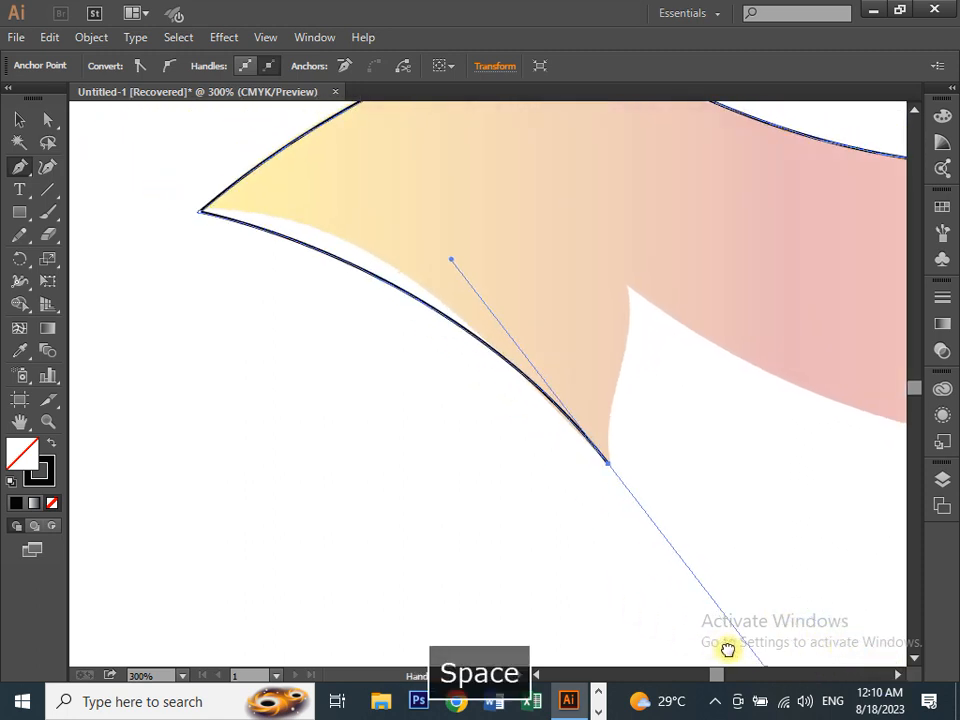
pyautogui.press('space')
pyautogui.moveTo(681, 598); pyautogui.dragTo(623, 551)
pyautogui.hotkey('ctrl', '-')
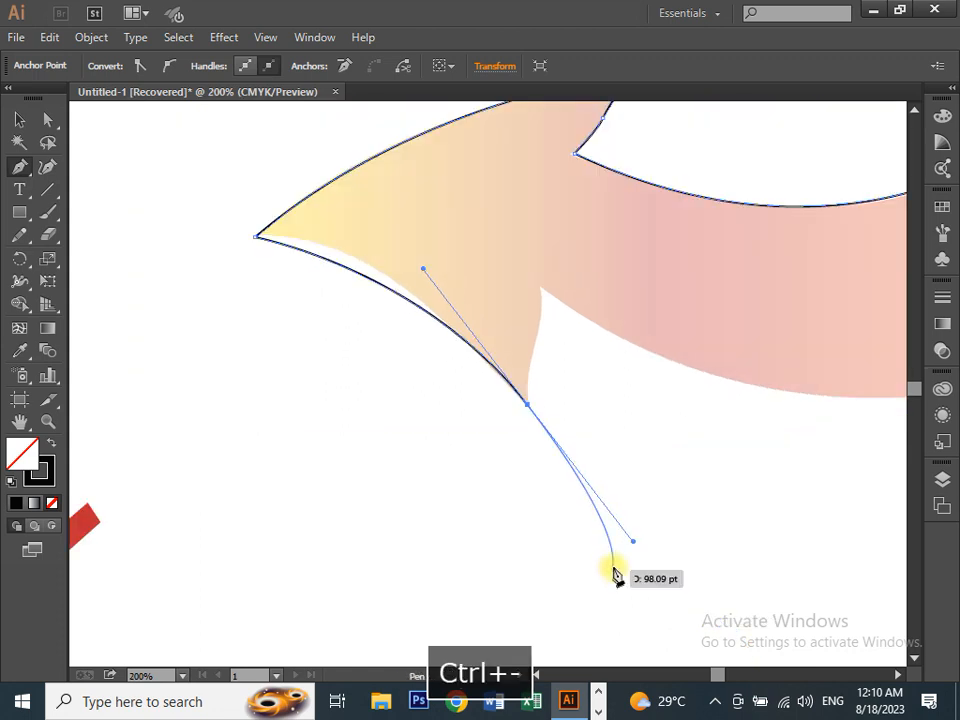
pyautogui.hotkey('ctrl', 'z')
pyautogui.hotkey('ctrl', 'z')
# Step: Trace the arrowhead's lower outer edge with one curve ending on the lower barb tip, lengthening the handles until it follows the edge
pyautogui.moveTo(529, 405); pyautogui.dragTo(597, 490)
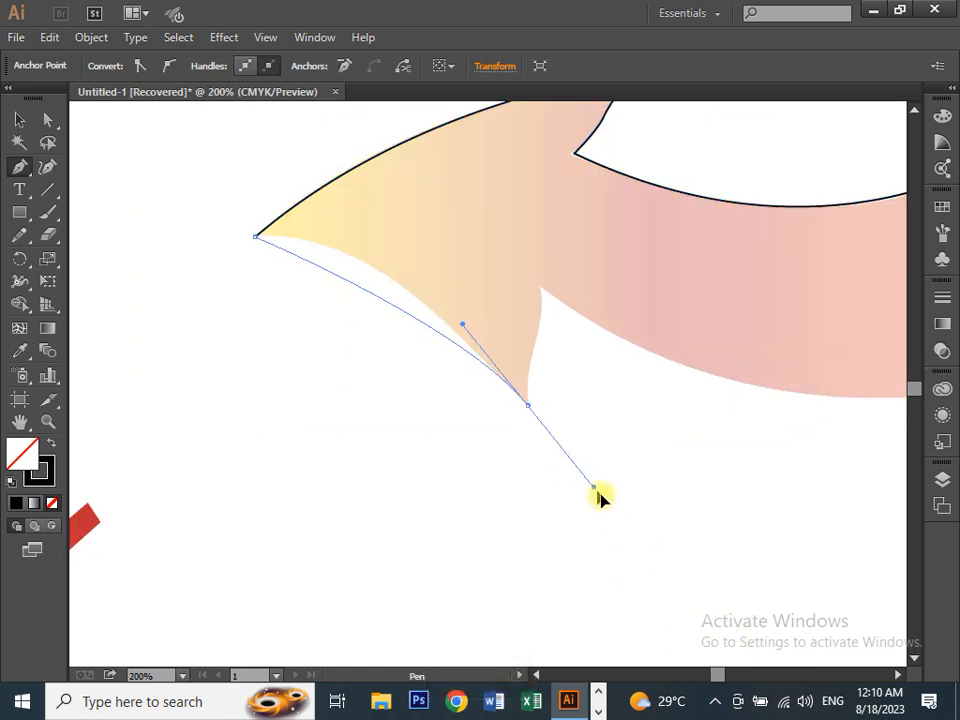
pyautogui.moveTo(673, 583); pyautogui.dragTo(692, 603)
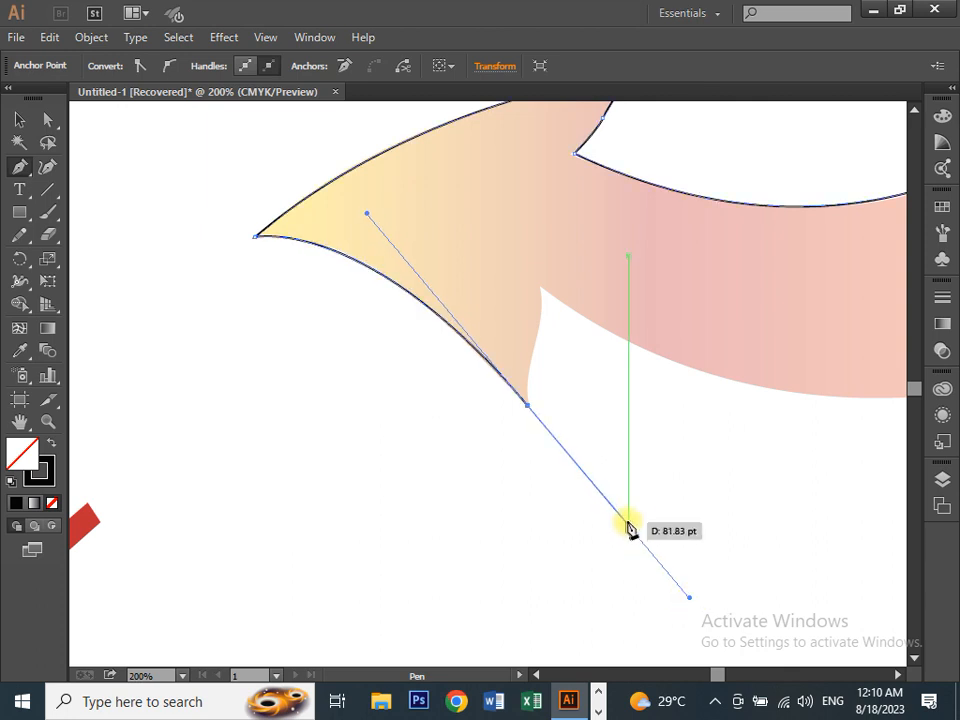
# Step: Examine up close how well the traced curve follows the arrowhead's lower outer edge
pyautogui.hotkey('ctrl', '=')
pyautogui.hotkey('ctrl', '=')
pyautogui.hotkey('ctrl', '=')
pyautogui.hotkey('ctrl', '=')
pyautogui.hotkey('ctrl', '=')
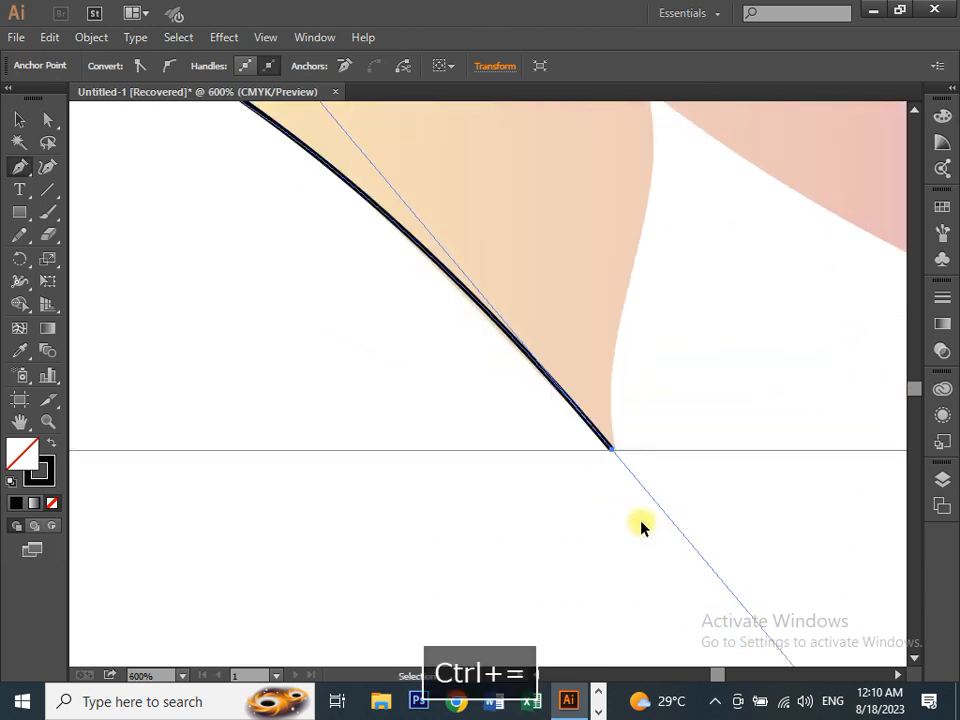
pyautogui.press('space')
pyautogui.moveTo(330, 293); pyautogui.dragTo(388, 446)
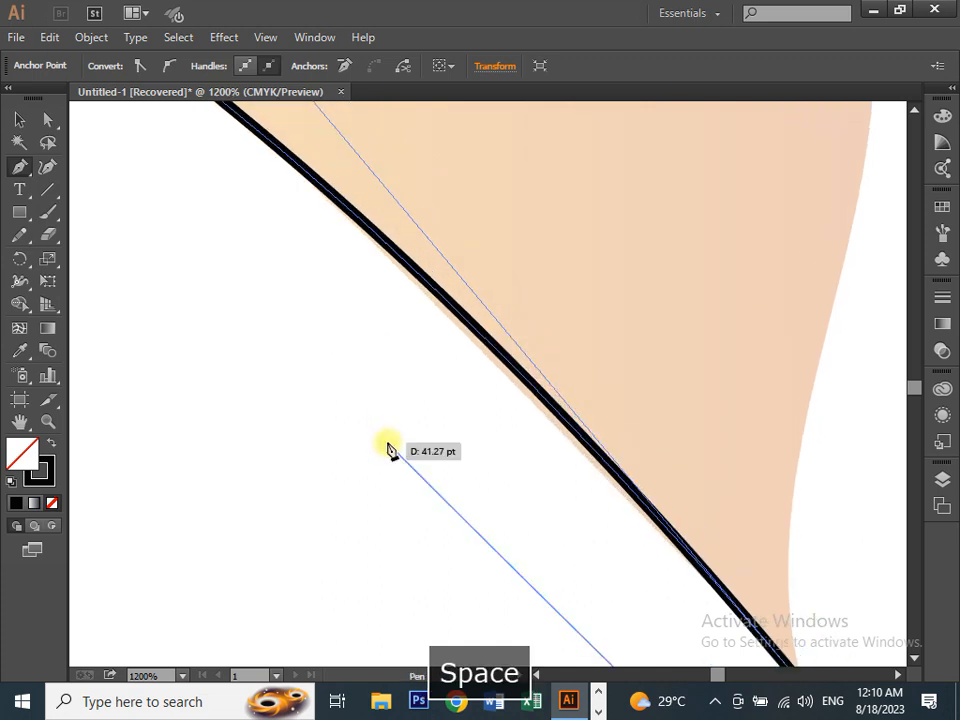
pyautogui.hotkey('ctrl', '=')
pyautogui.press('space')
pyautogui.moveTo(411, 390); pyautogui.dragTo(408, 378)
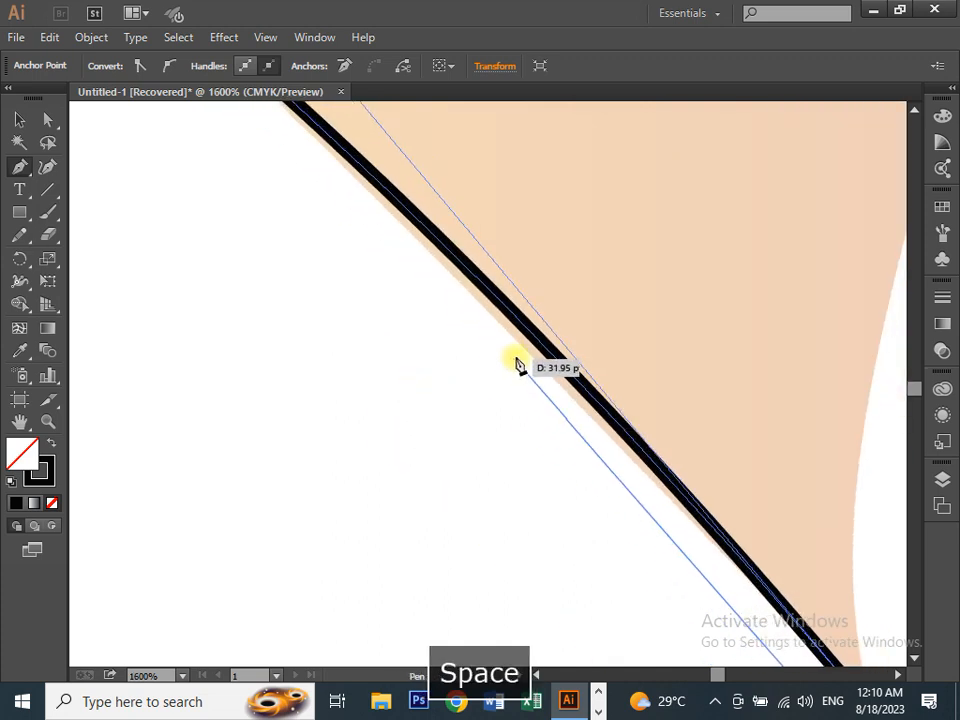
pyautogui.moveTo(390, 336); pyautogui.dragTo(480, 487)
pyautogui.moveTo(404, 425)
pyautogui.mouseDown()
pyautogui.moveTo(434, 458)
pyautogui.moveTo(289, 347)
pyautogui.moveTo(370, 420)
pyautogui.moveTo(341, 386)
pyautogui.mouseUp()
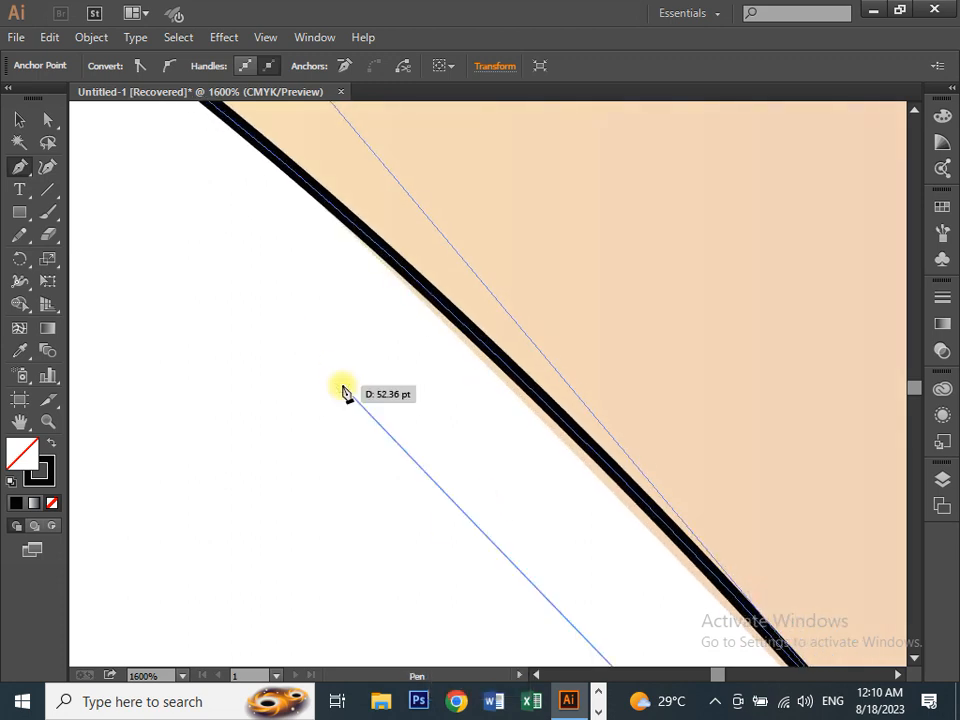
pyautogui.hotkey('ctrl', '-')
pyautogui.hotkey('ctrl', '-')
pyautogui.hotkey('ctrl', '-')
pyautogui.hotkey('ctrl', '-')
pyautogui.hotkey('ctrl', '-')
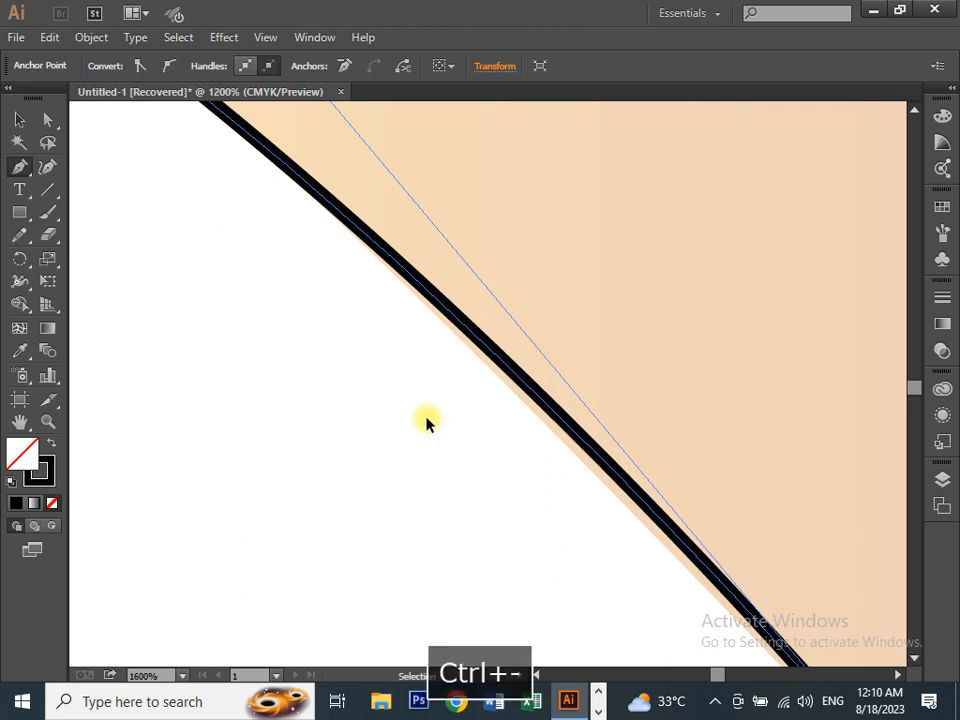
pyautogui.hotkey('ctrl', '-')
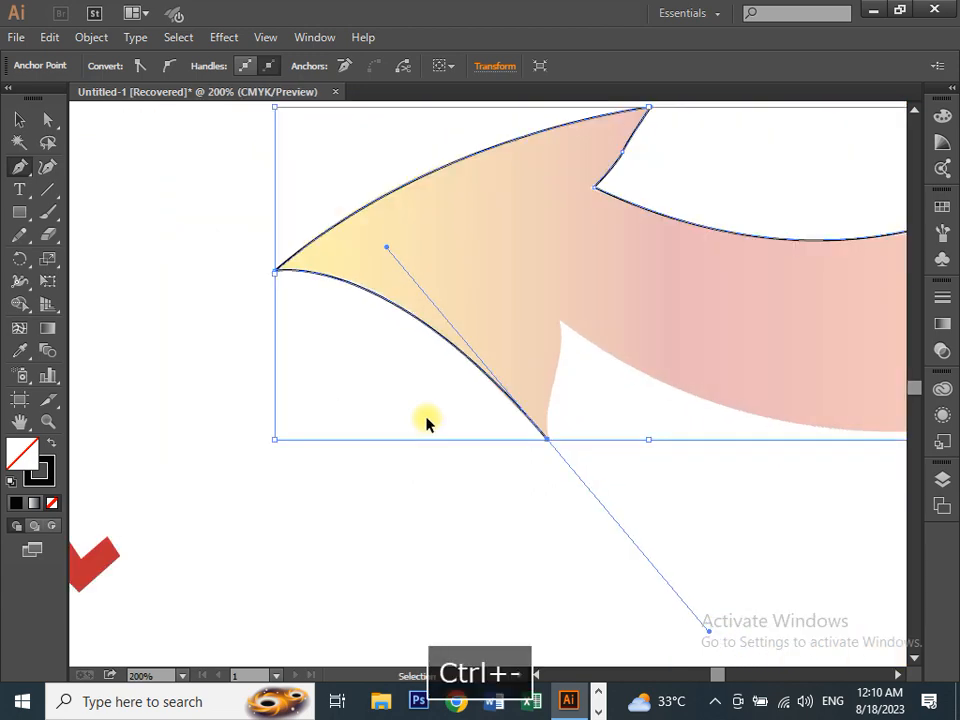
pyautogui.hotkey('ctrl', '=')
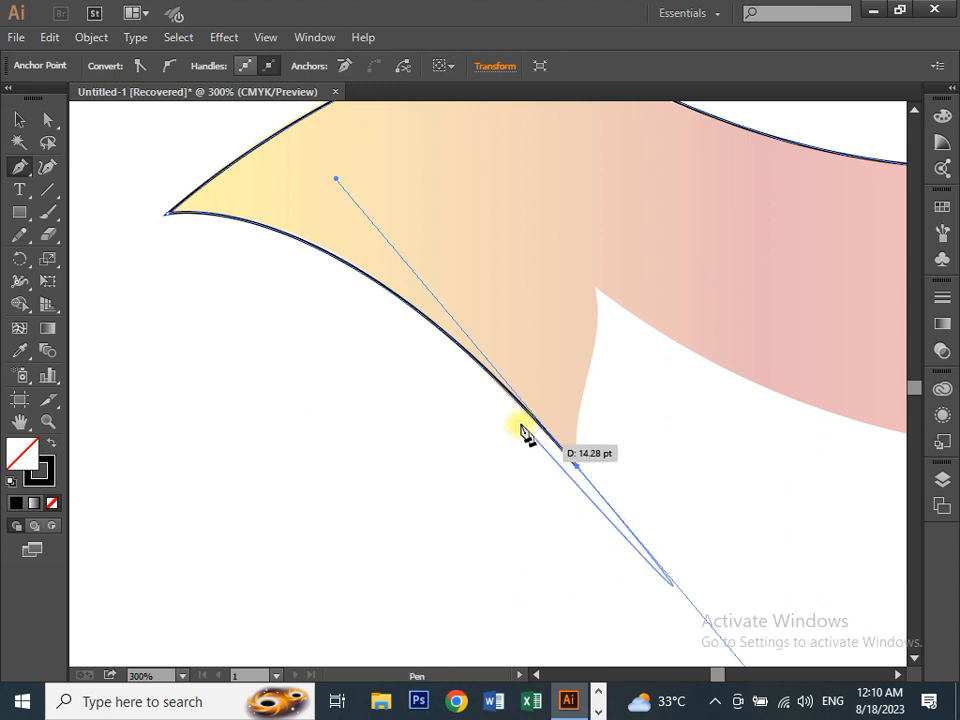
pyautogui.hotkey('ctrl', '=')
pyautogui.hotkey('ctrl', '=')
pyautogui.hotkey('ctrl', '=')
pyautogui.hotkey('ctrl', '=')
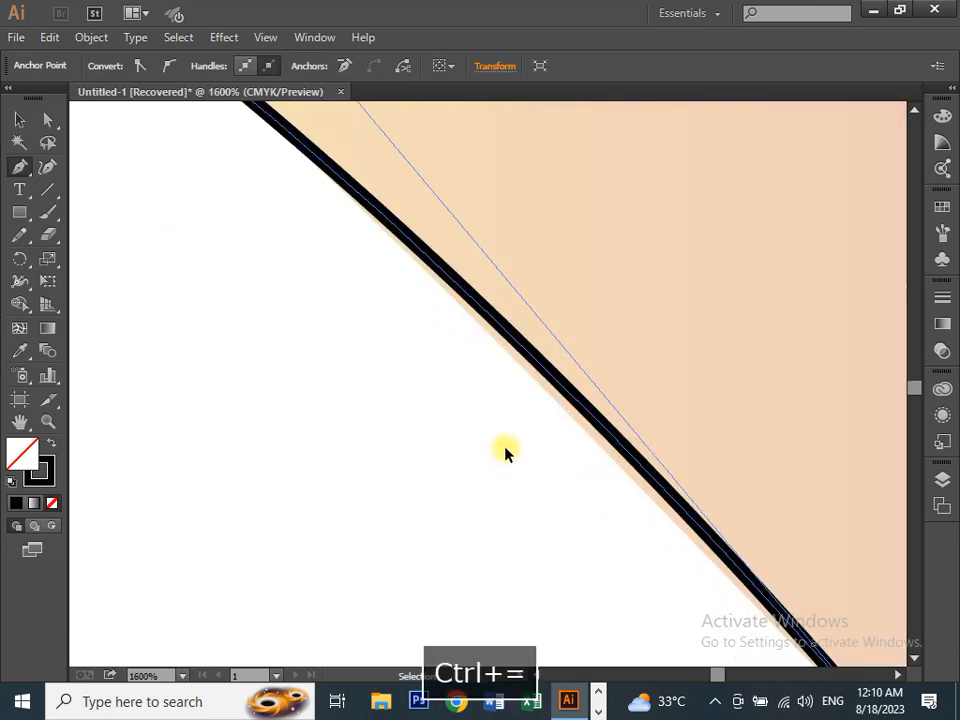
# Step: Remove the lower barb point's outgoing handle and trace the arrowhead's inner lower edge with two curved segments up to the lower notch
pyautogui.press('space')
pyautogui.moveTo(603, 466); pyautogui.dragTo(311, 336)
pyautogui.moveTo(551, 465); pyautogui.dragTo(484, 380)
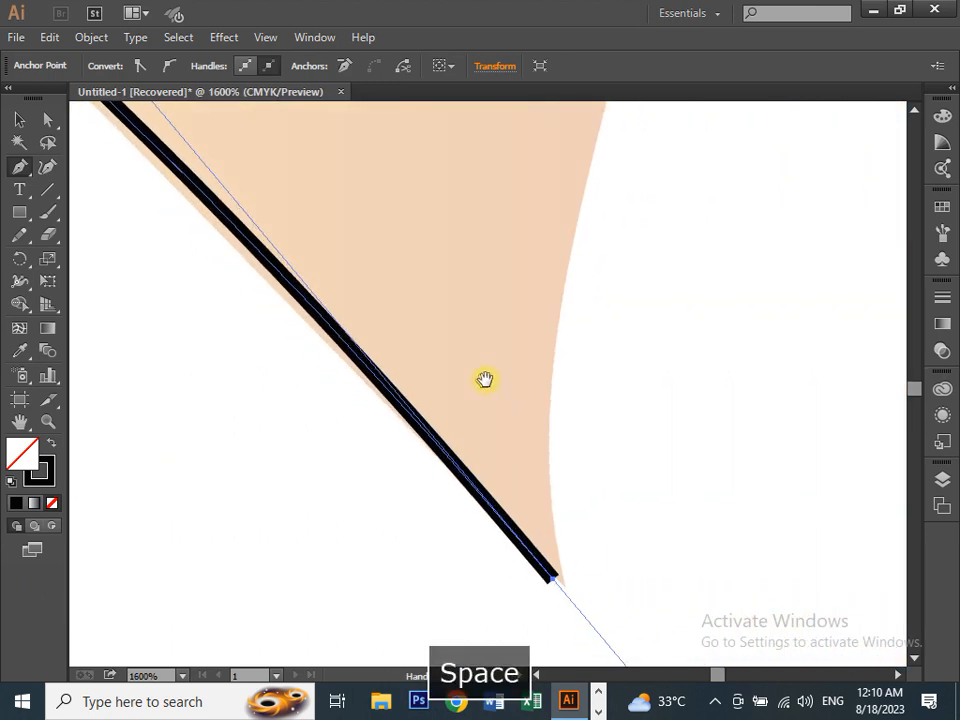
pyautogui.moveTo(580, 551); pyautogui.dragTo(529, 470)
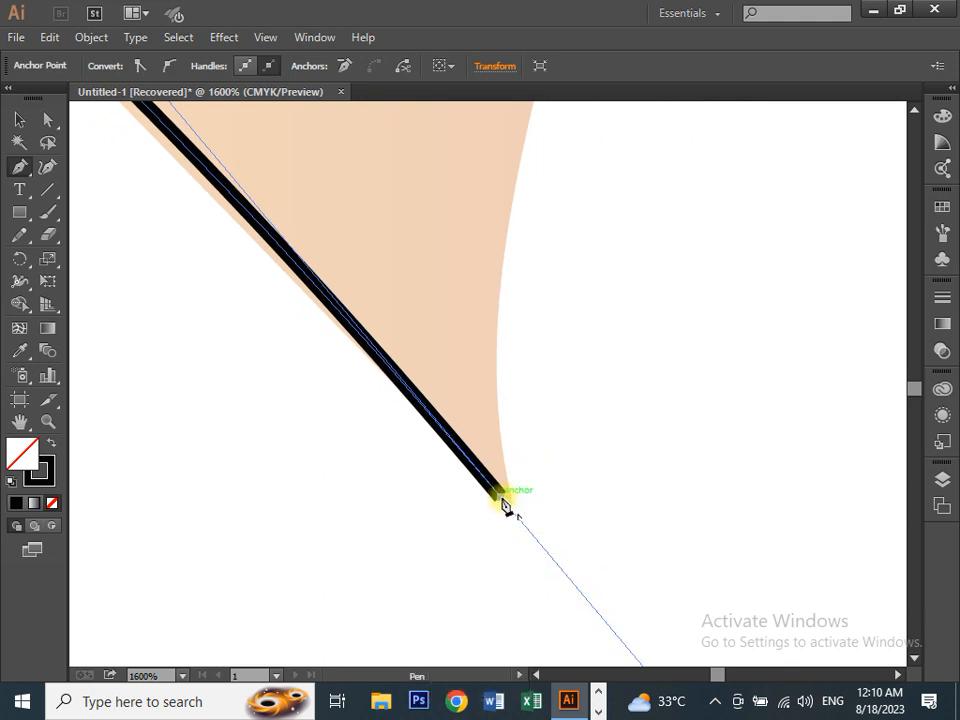
pyautogui.moveTo(585, 300); pyautogui.dragTo(499, 328)
pyautogui.hotkey('ctrl', '-')
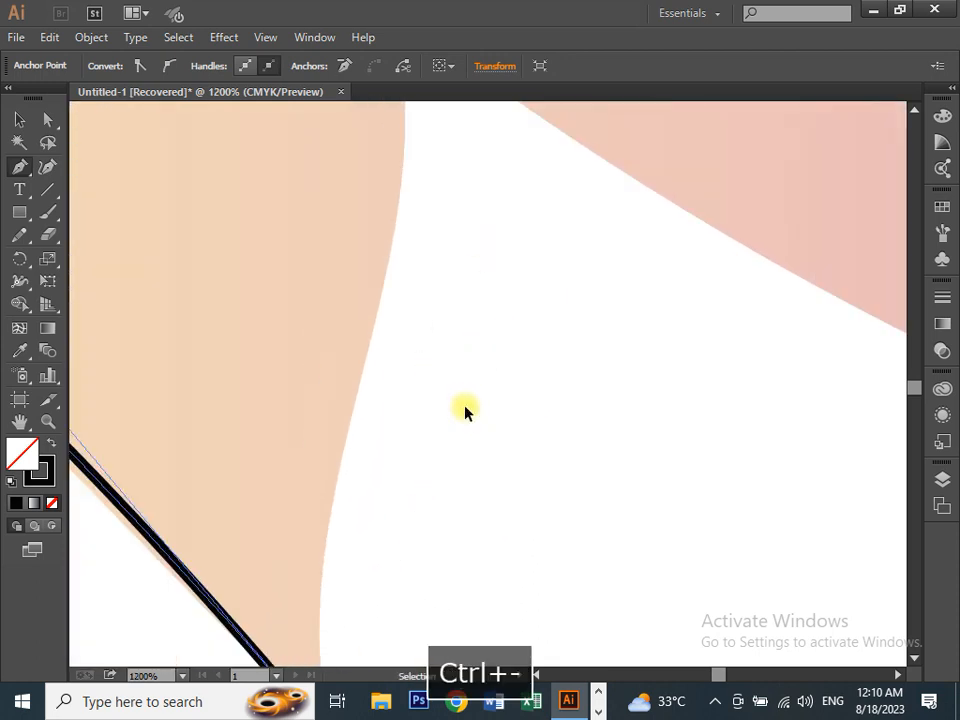
pyautogui.hotkey('ctrl', '-')
pyautogui.hotkey('ctrl', '-')
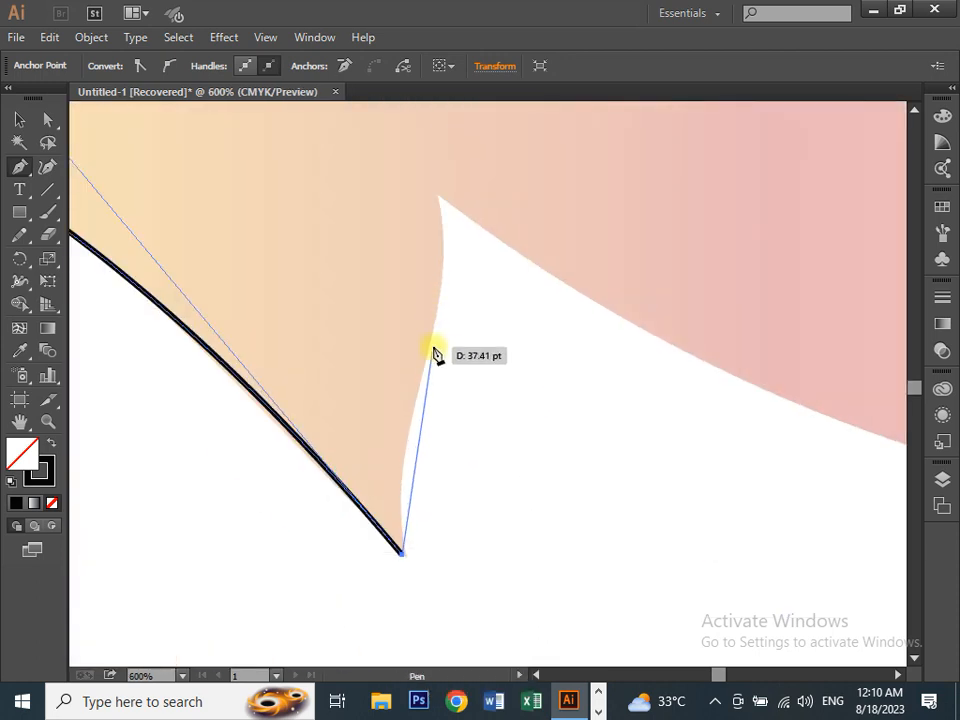
pyautogui.moveTo(430, 357)
pyautogui.mouseDown()
pyautogui.moveTo(476, 285)
pyautogui.moveTo(474, 242)
pyautogui.moveTo(462, 235)
pyautogui.moveTo(466, 244)
pyautogui.mouseUp()
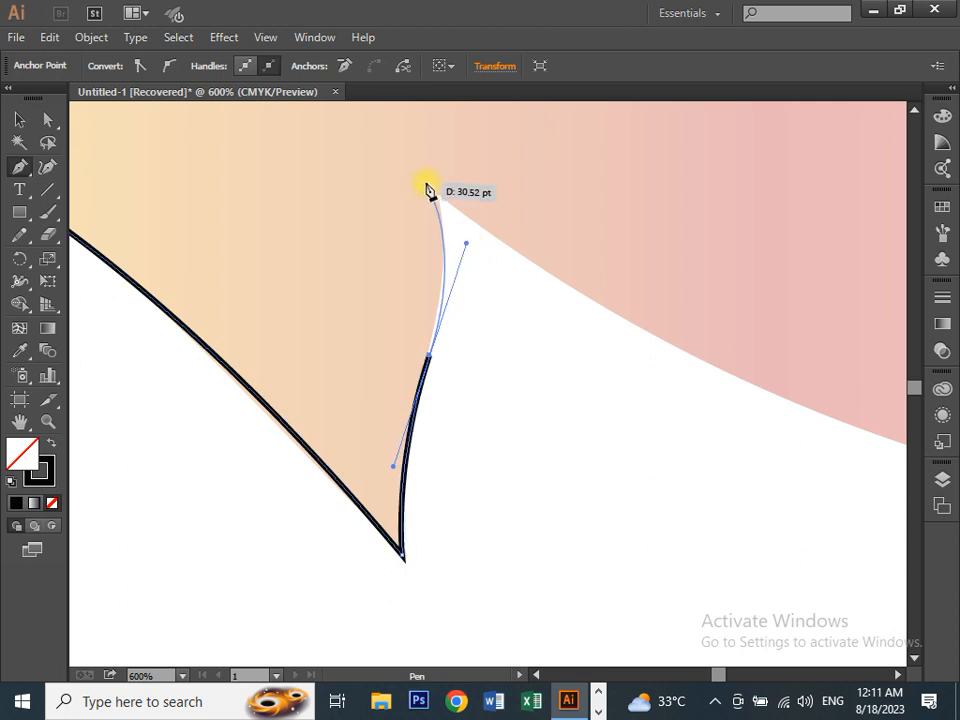
pyautogui.click(438, 195)
# Step: Trace the shaft's lower edge with one long curve from the lower notch to the lower tail corner, shaping it to the symbol
pyautogui.press('space')
pyautogui.moveTo(703, 345); pyautogui.dragTo(357, 241)
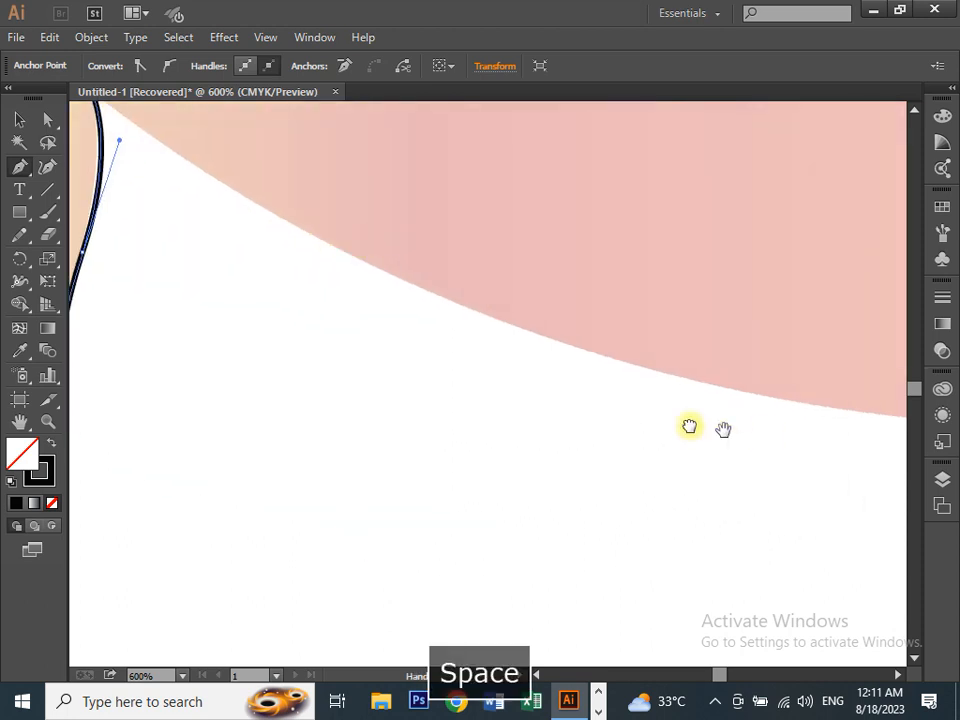
pyautogui.moveTo(765, 437); pyautogui.dragTo(392, 424)
pyautogui.hotkey('ctrl', '-')
pyautogui.hotkey('ctrl', '-')
pyautogui.hotkey('ctrl', '-')
pyautogui.hotkey('ctrl', '-')
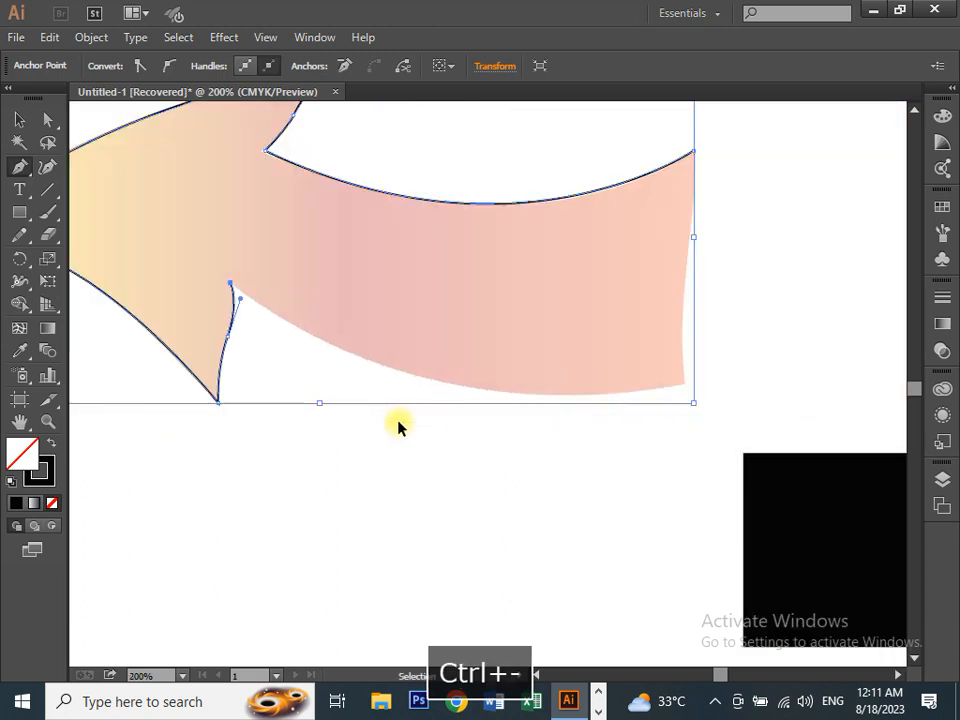
pyautogui.press('space')
pyautogui.moveTo(639, 388); pyautogui.dragTo(763, 286)
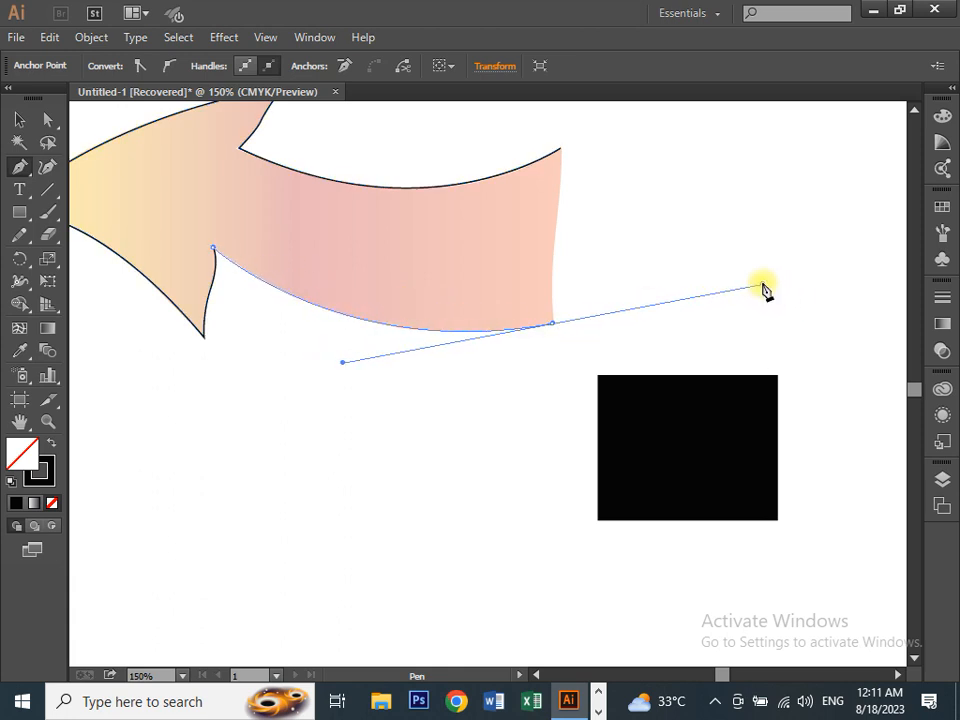
# Step: Remove the lower tail corner's outgoing handle and trace the tail end with two segments, closing the outline at the upper tail corner
pyautogui.press('space')
pyautogui.moveTo(675, 236); pyautogui.dragTo(609, 335)
pyautogui.hotkey('ctrl', '=')
pyautogui.hotkey('ctrl', '=')
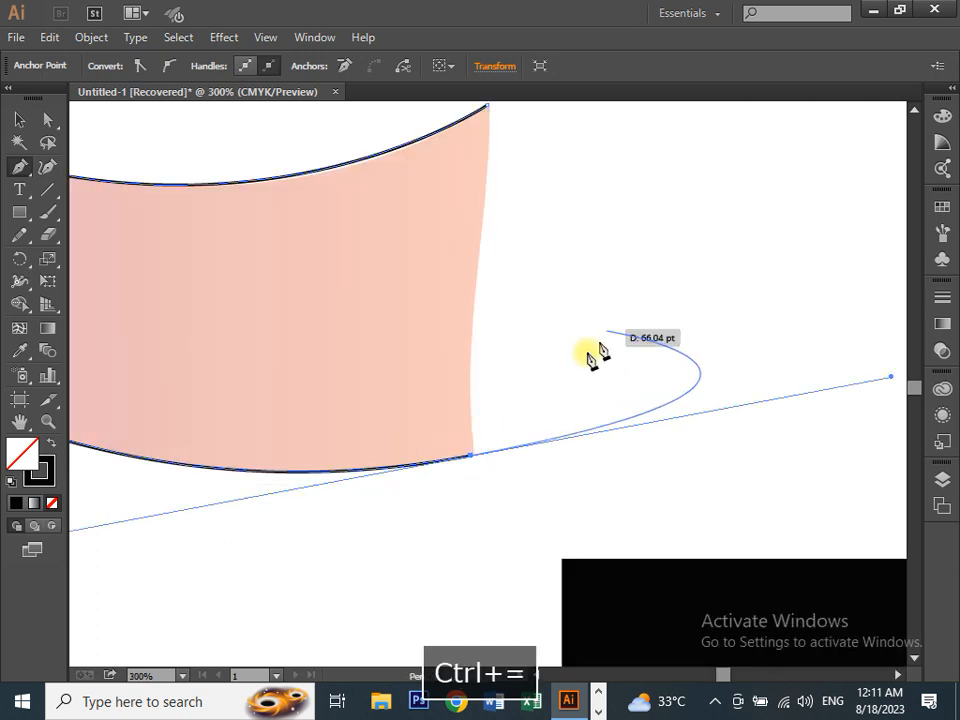
pyautogui.click(475, 460)
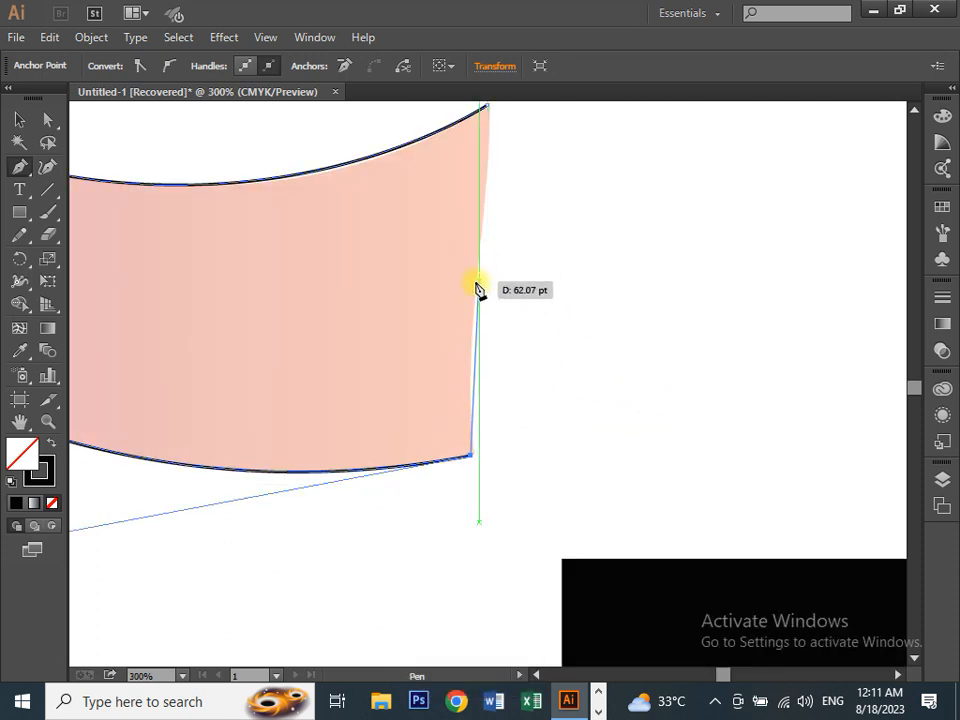
pyautogui.moveTo(466, 323); pyautogui.dragTo(480, 283)
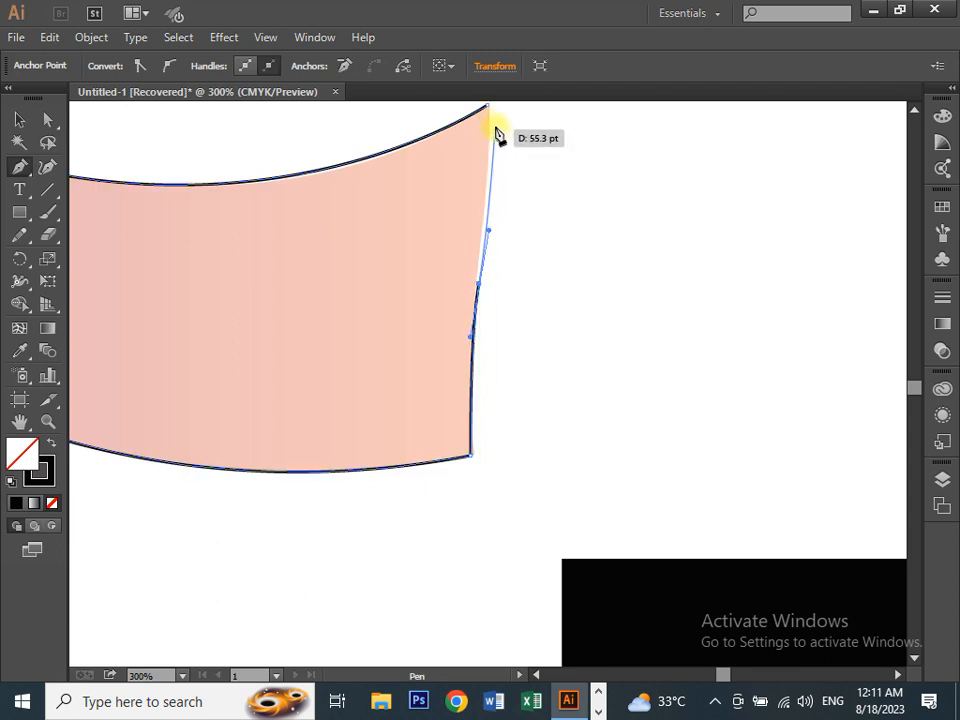
pyautogui.click(486, 108)
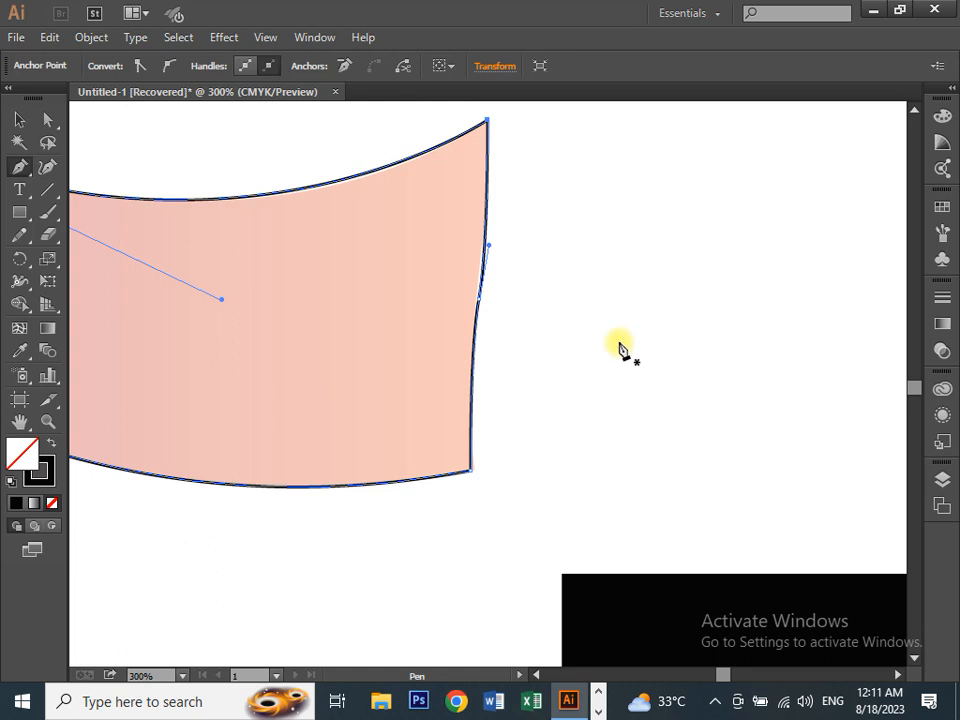
# Step: Examine up close how well the closed outline follows the shaft's upper edge, the upper tail corner and the tail end
pyautogui.hotkey('ctrl', '=')
pyautogui.hotkey('ctrl', '=')
pyautogui.hotkey('ctrl', '=')
pyautogui.press('space')
pyautogui.moveTo(568, 261); pyautogui.dragTo(709, 435)
pyautogui.hotkey('ctrl', '-')
pyautogui.press('space')
pyautogui.moveTo(392, 274); pyautogui.dragTo(550, 453)
pyautogui.hotkey('ctrl', '=')
pyautogui.hotkey('ctrl', '=')
pyautogui.press('space')
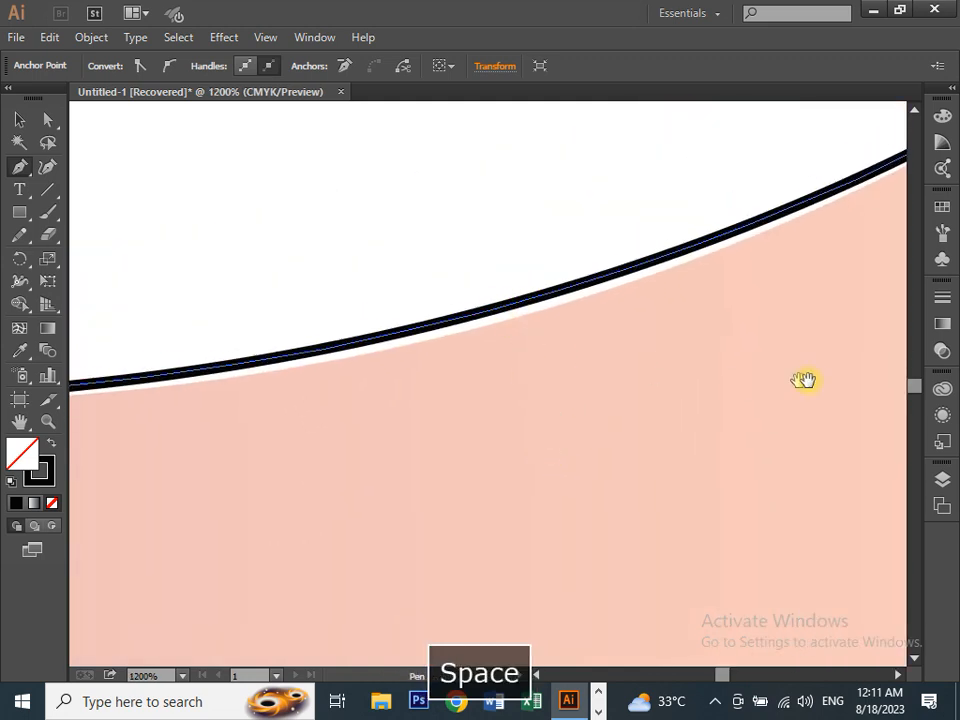
pyautogui.moveTo(804, 380); pyautogui.dragTo(366, 414)
pyautogui.moveTo(598, 636); pyautogui.dragTo(594, 449)
pyautogui.moveTo(616, 124); pyautogui.dragTo(643, 404)
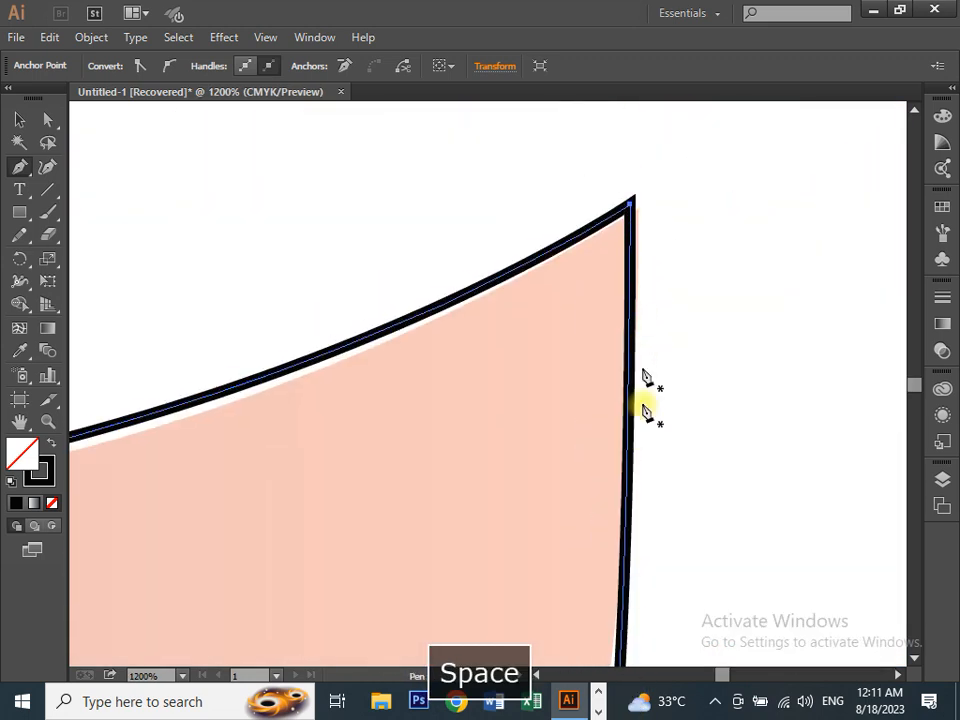
pyautogui.press('space')
pyautogui.moveTo(674, 500); pyautogui.dragTo(696, 255)
pyautogui.moveTo(704, 563); pyautogui.dragTo(709, 439)
pyautogui.moveTo(714, 540); pyautogui.dragTo(718, 416)
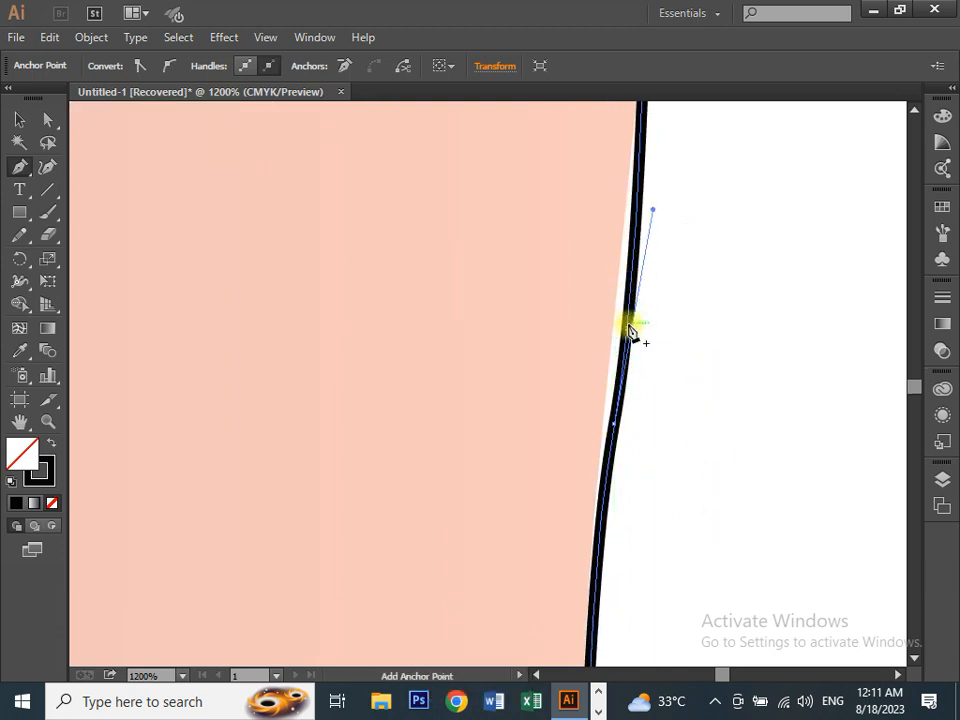
# Step: Fine-tune the tail end's curve around its middle anchor point with the Direct Selection tool, and undo the last reshaping
pyautogui.click(47, 120)
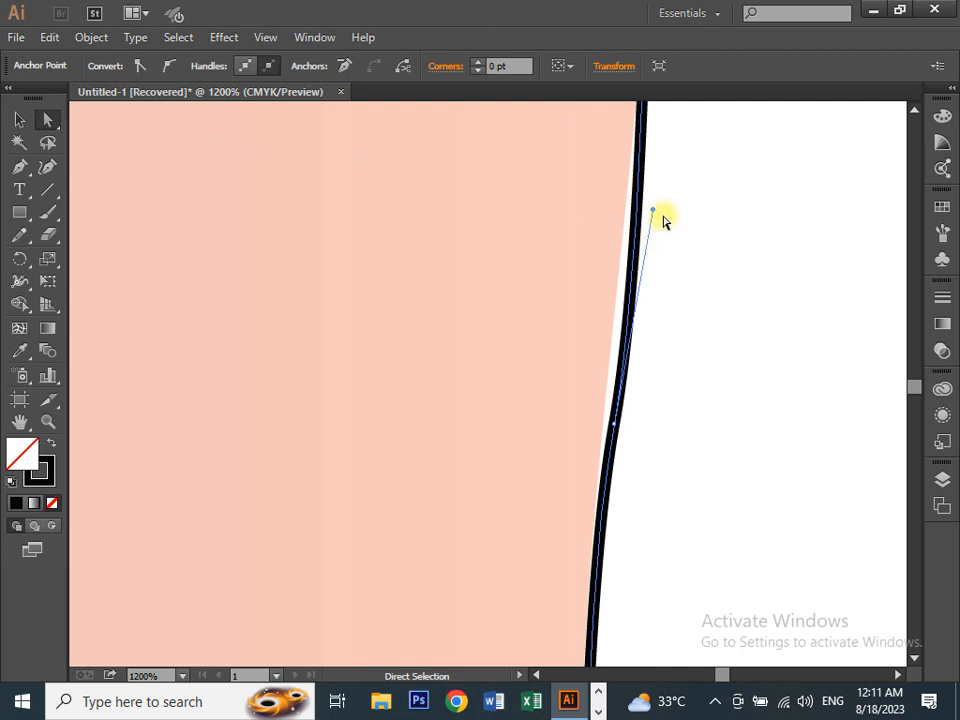
pyautogui.moveTo(655, 215); pyautogui.dragTo(626, 222)
pyautogui.press('space')
pyautogui.moveTo(680, 397); pyautogui.dragTo(647, 219)
pyautogui.moveTo(657, 383); pyautogui.dragTo(688, 261)
pyautogui.moveTo(598, 440); pyautogui.dragTo(583, 443)
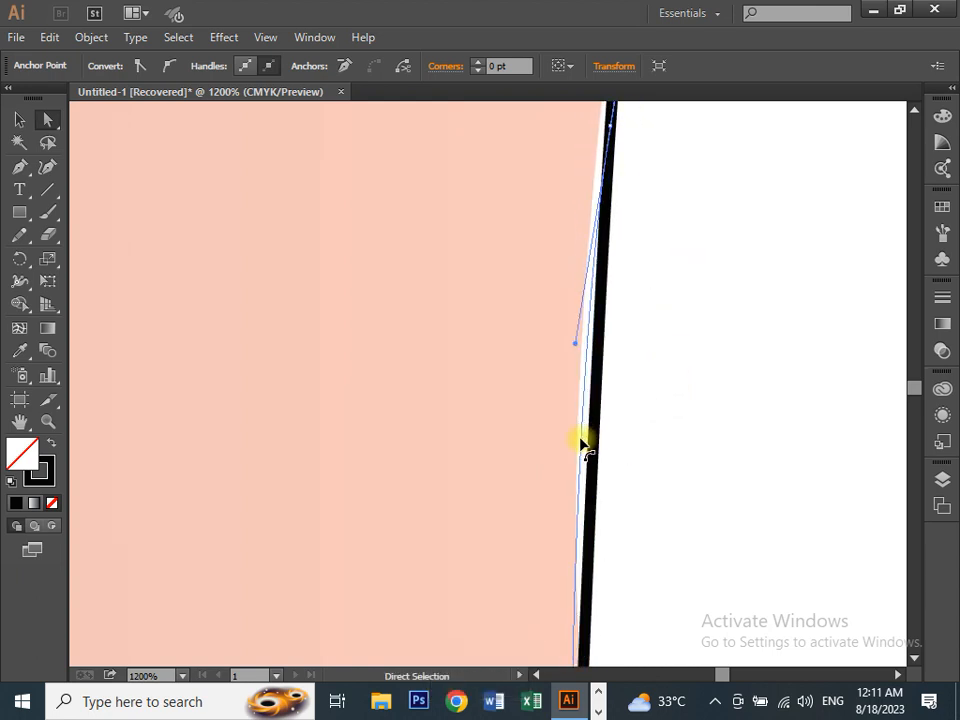
pyautogui.press('space')
pyautogui.moveTo(660, 257); pyautogui.dragTo(648, 343)
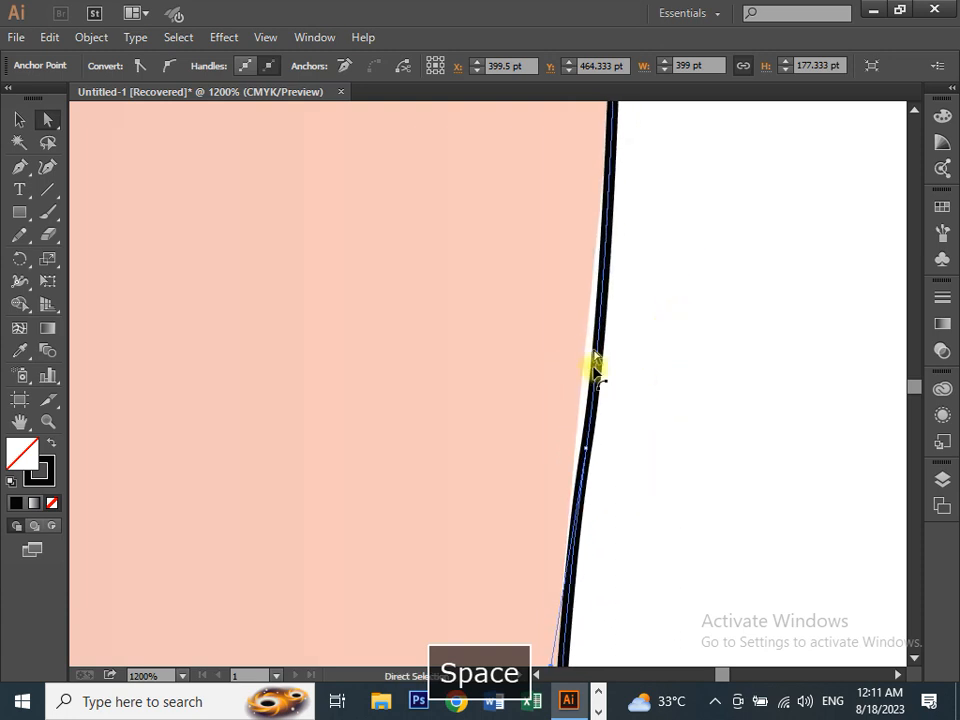
pyautogui.moveTo(600, 368); pyautogui.dragTo(589, 386)
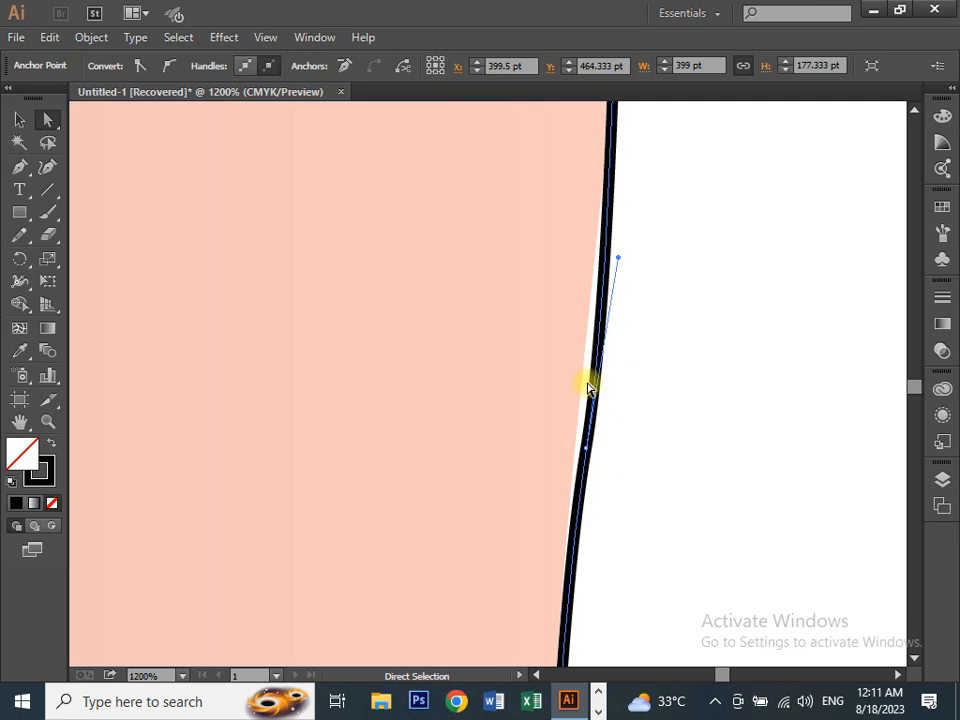
pyautogui.hotkey('ctrl', 'z')
# Step: Reshape the shaft's upper edge segment slightly downward so it closes the gap to the faded symbol near the tail
pyautogui.moveTo(449, 243); pyautogui.dragTo(666, 581)
pyautogui.moveTo(541, 406); pyautogui.dragTo(563, 428)
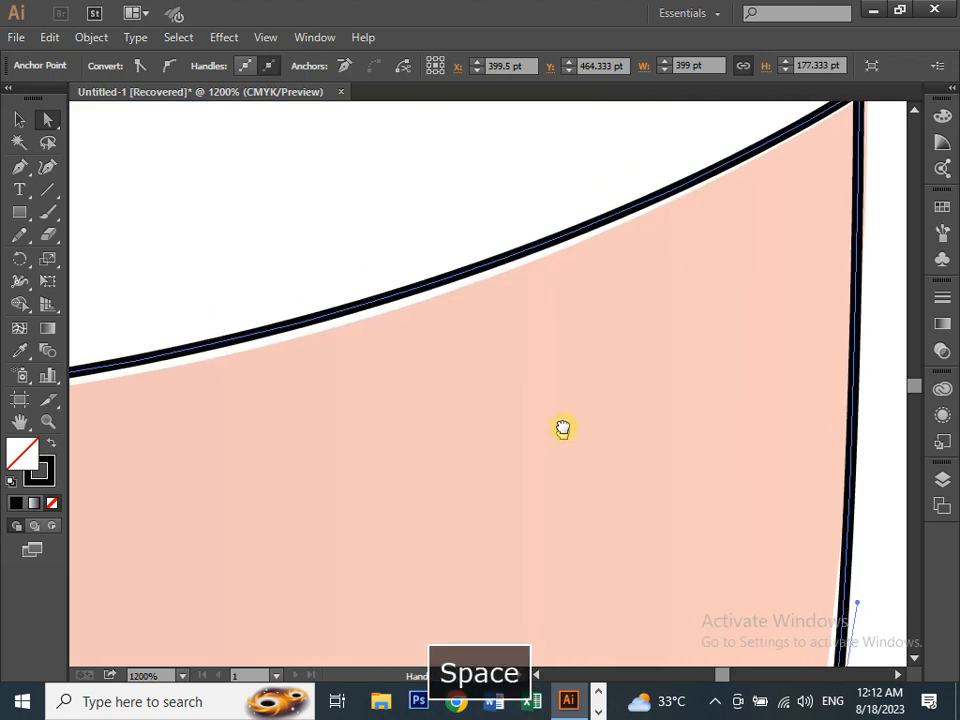
pyautogui.moveTo(248, 446); pyautogui.dragTo(690, 395)
pyautogui.moveTo(566, 441); pyautogui.dragTo(330, 474)
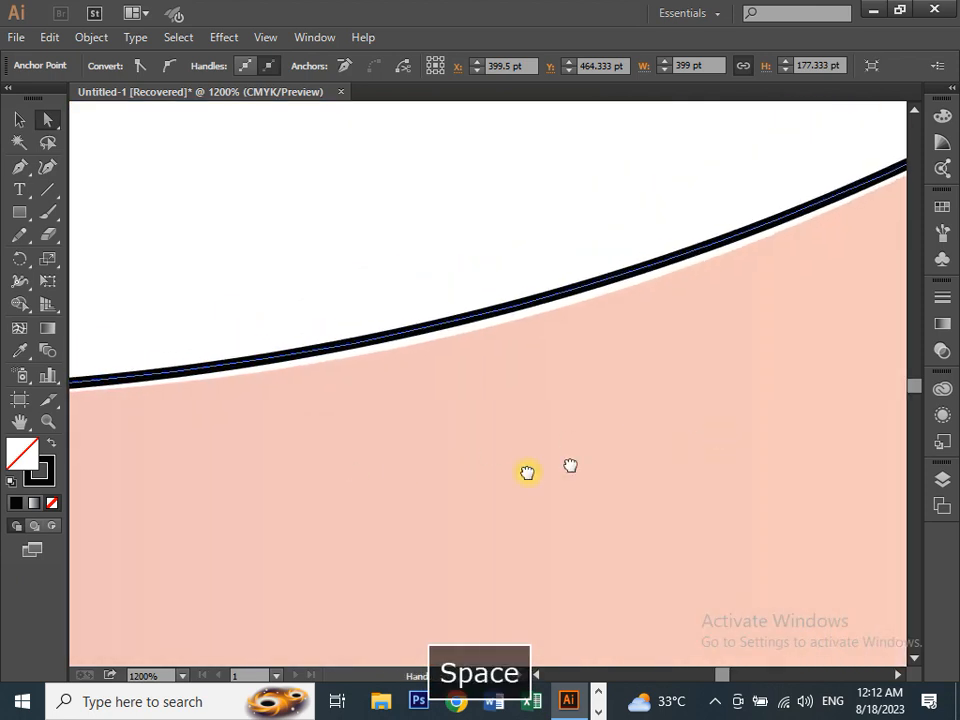
pyautogui.moveTo(722, 406); pyautogui.dragTo(513, 449)
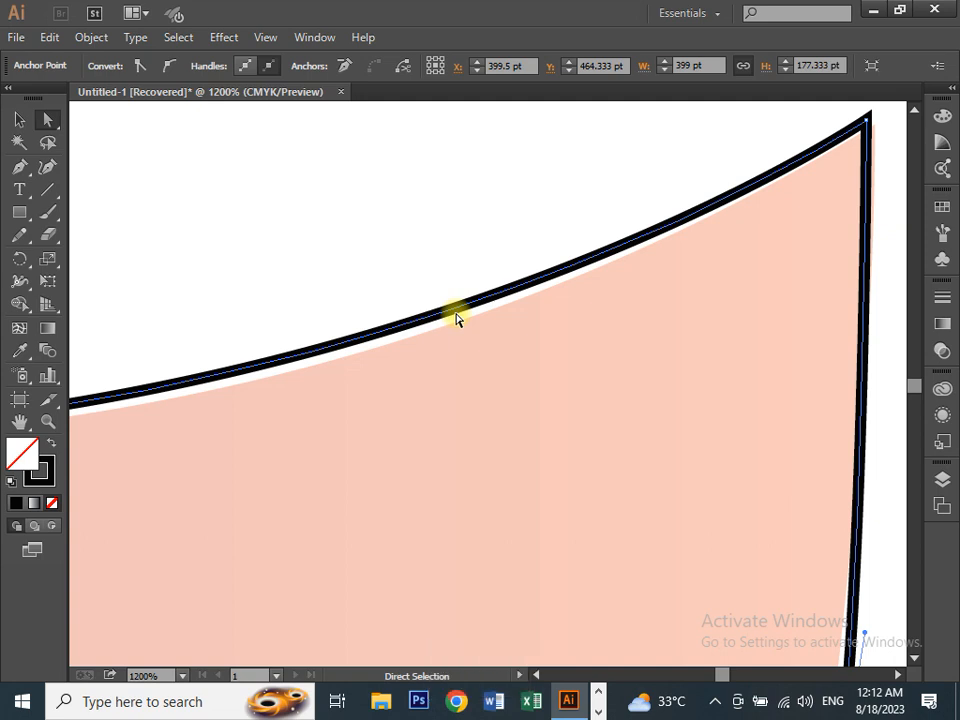
pyautogui.click(454, 318)
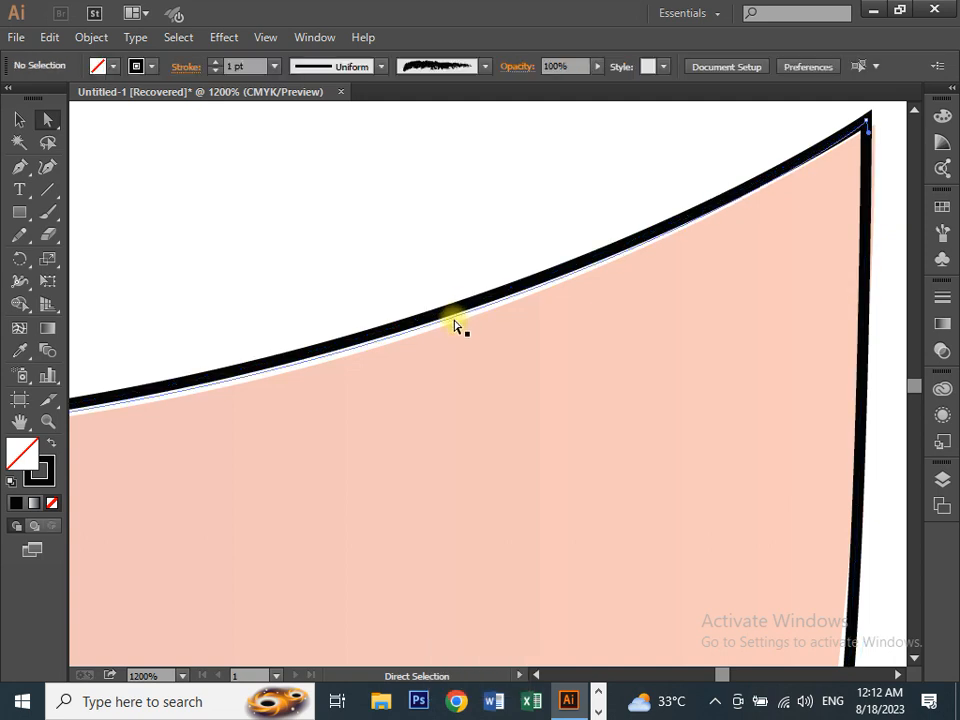
pyautogui.click(454, 323)
pyautogui.moveTo(407, 407); pyautogui.dragTo(561, 514)
# Step: Move the traced arrow outline sideways off the faded symbol, over the empty area beside it, and deselect it
pyautogui.hotkey('ctrl', '-')
pyautogui.hotkey('ctrl', '-')
pyautogui.hotkey('ctrl', '-')
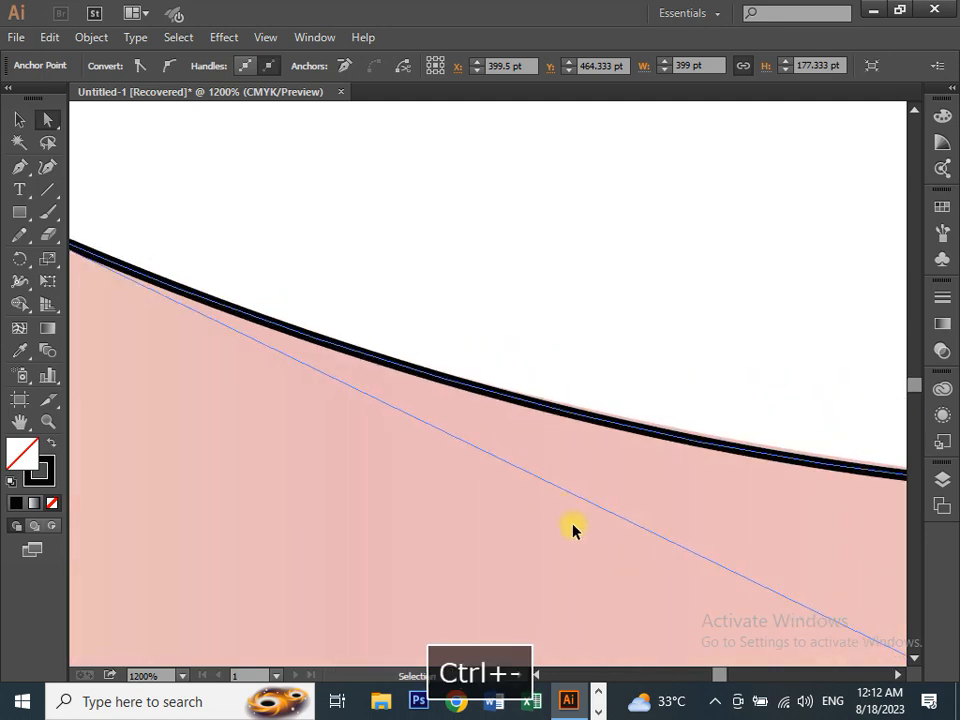
pyautogui.hotkey('ctrl', '-')
pyautogui.hotkey('ctrl', '-')
pyautogui.hotkey('ctrl', '-')
pyautogui.hotkey('ctrl', '-')
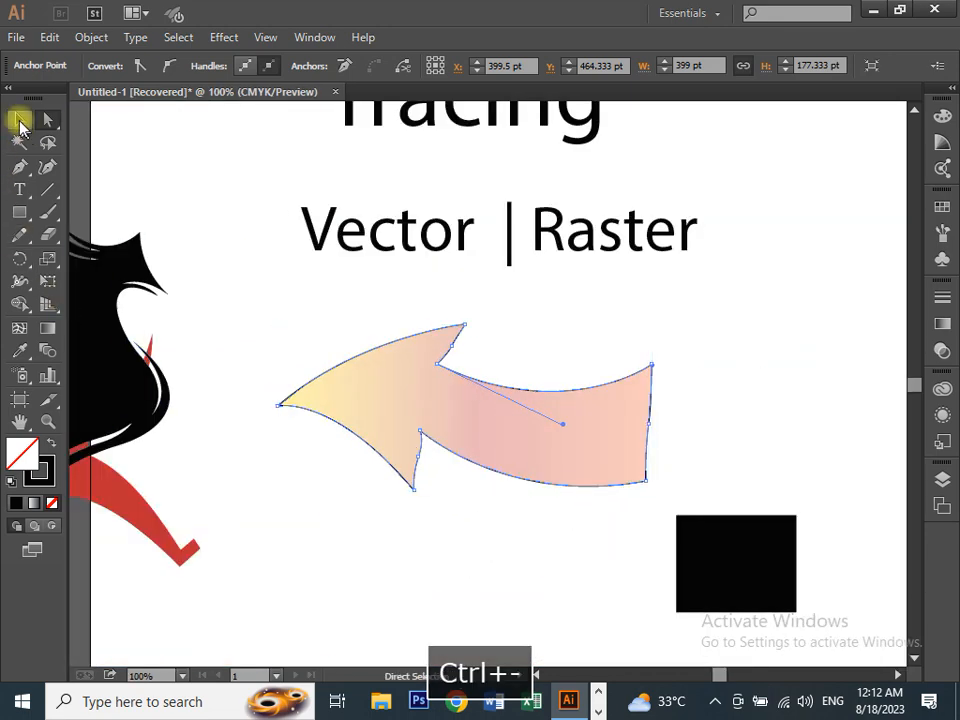
pyautogui.click(19, 119)
pyautogui.moveTo(419, 407); pyautogui.dragTo(658, 340)
pyautogui.click(344, 338)
pyautogui.moveTo(366, 354); pyautogui.dragTo(698, 347)
pyautogui.moveTo(498, 415); pyautogui.dragTo(306, 375)
pyautogui.click(675, 229)
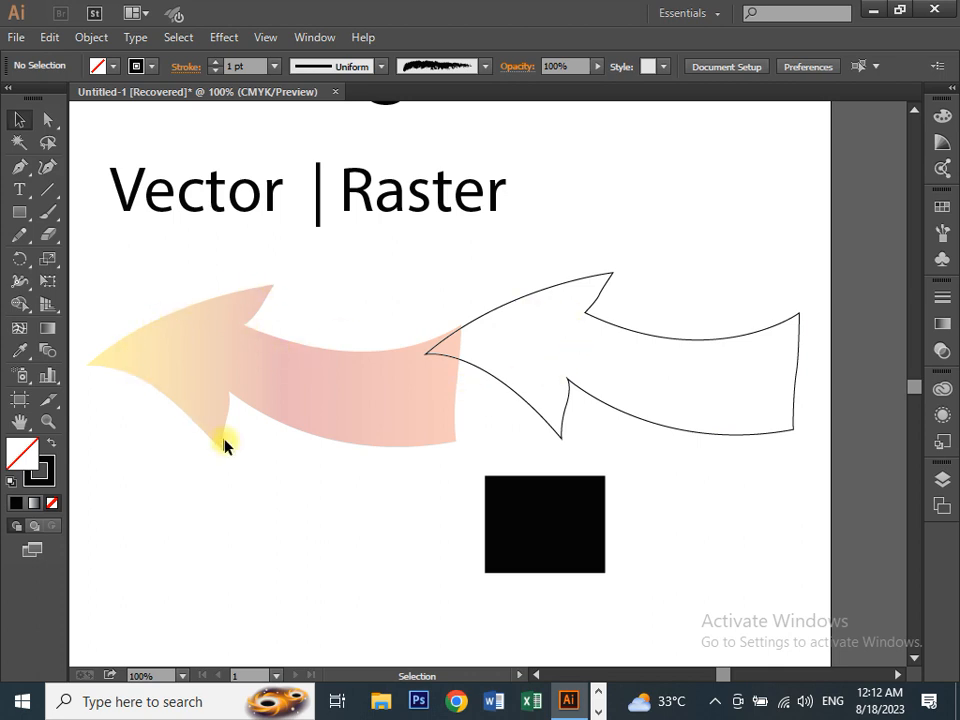
# Step: Select the traced arrow outline beside the faded symbol, keeping both arrows in view
pyautogui.click(668, 340)
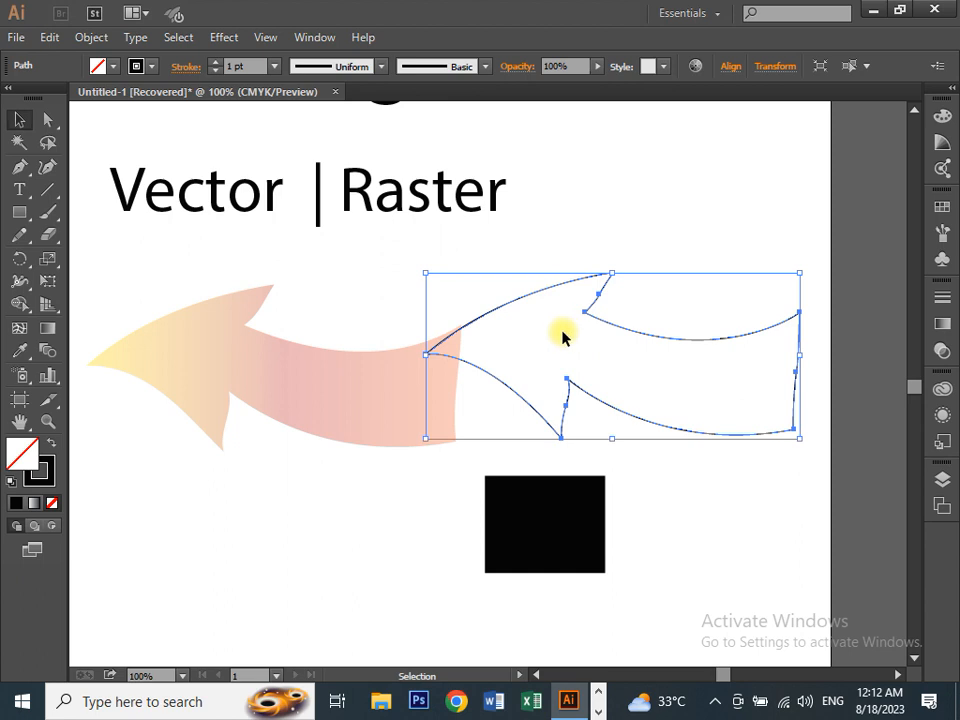
pyautogui.moveTo(314, 320); pyautogui.dragTo(374, 330)
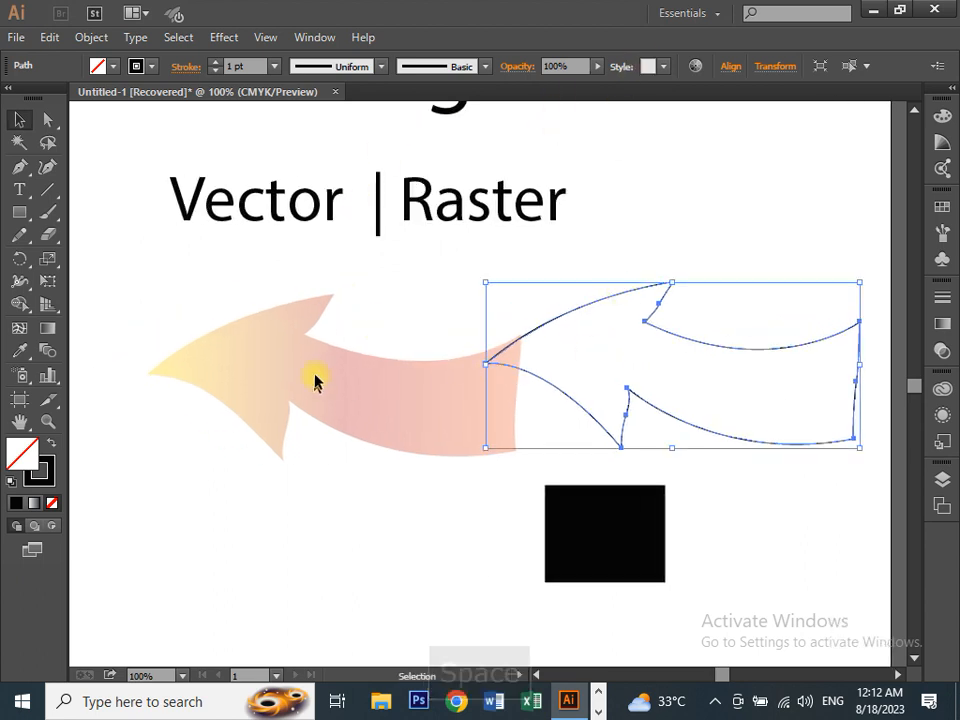